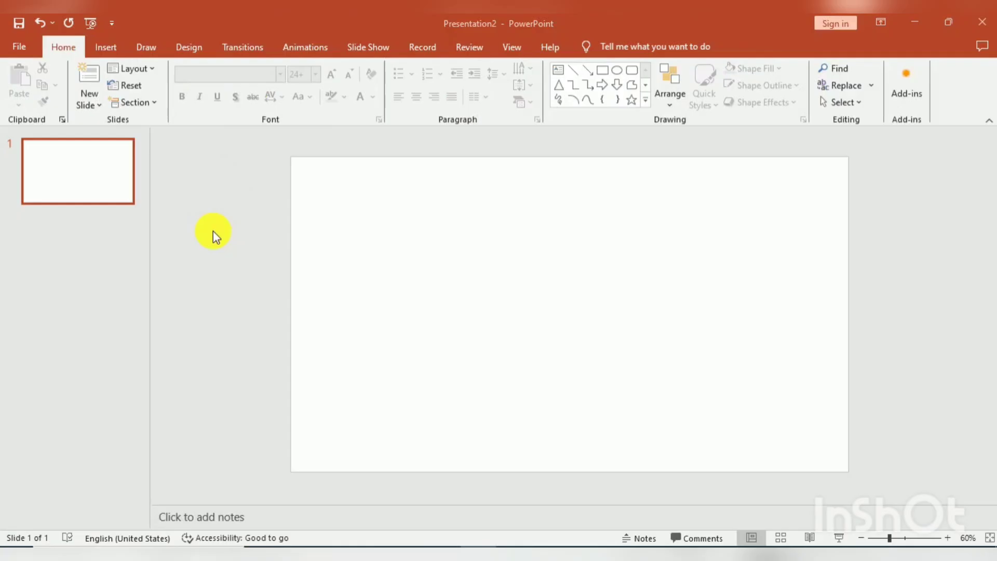
- Give the blank slide a solid light grey background fill
click(182, 46)
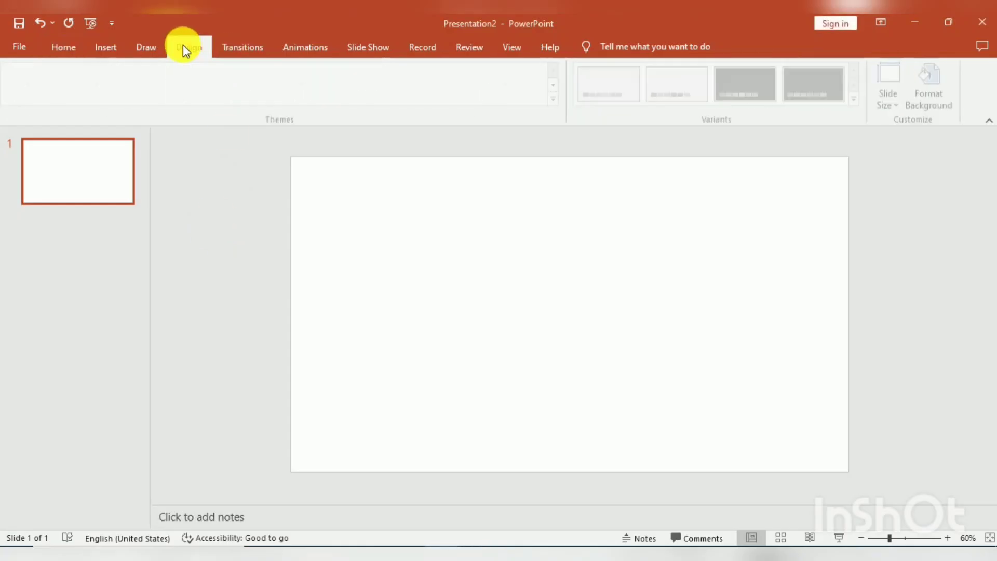
click(937, 104)
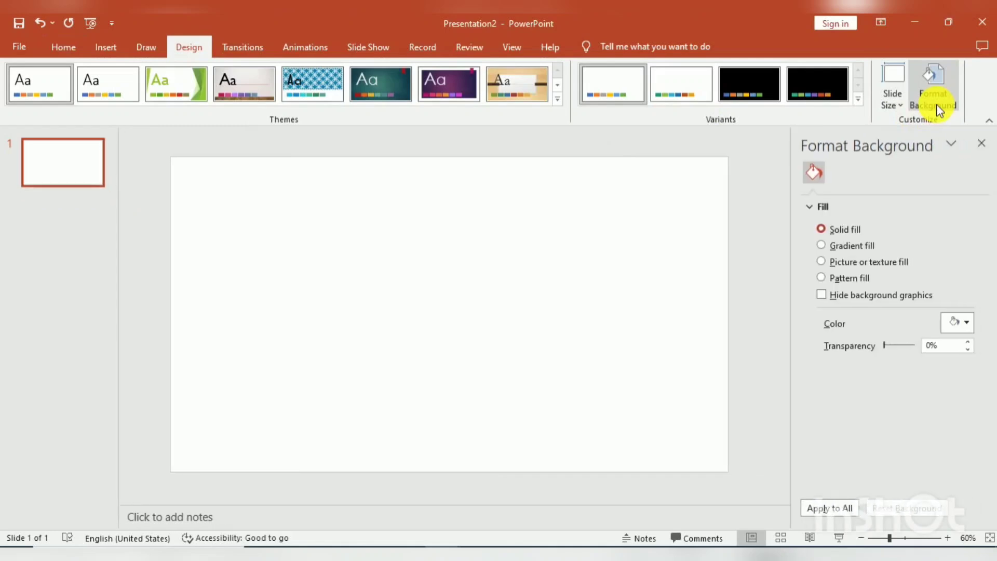
click(965, 321)
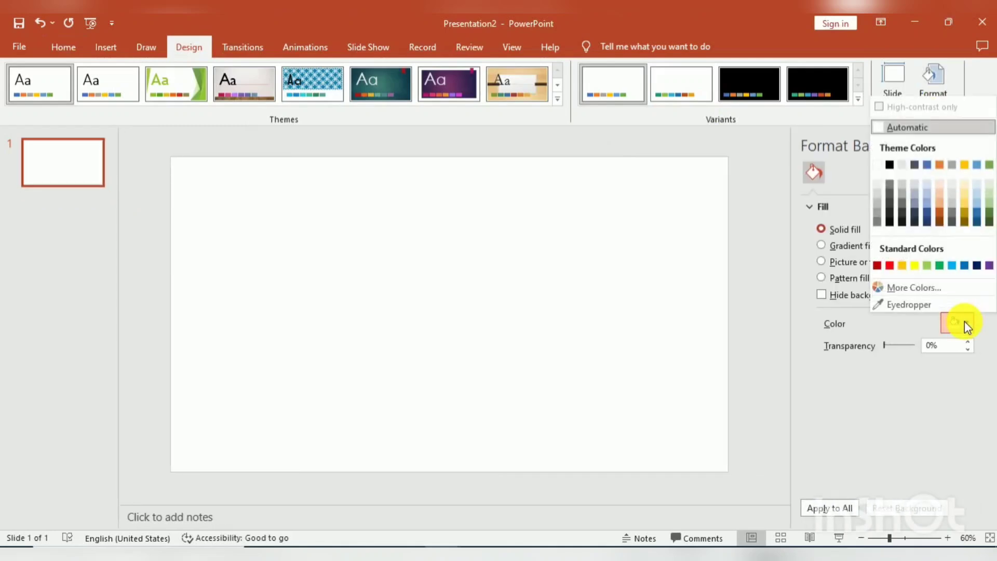
click(880, 183)
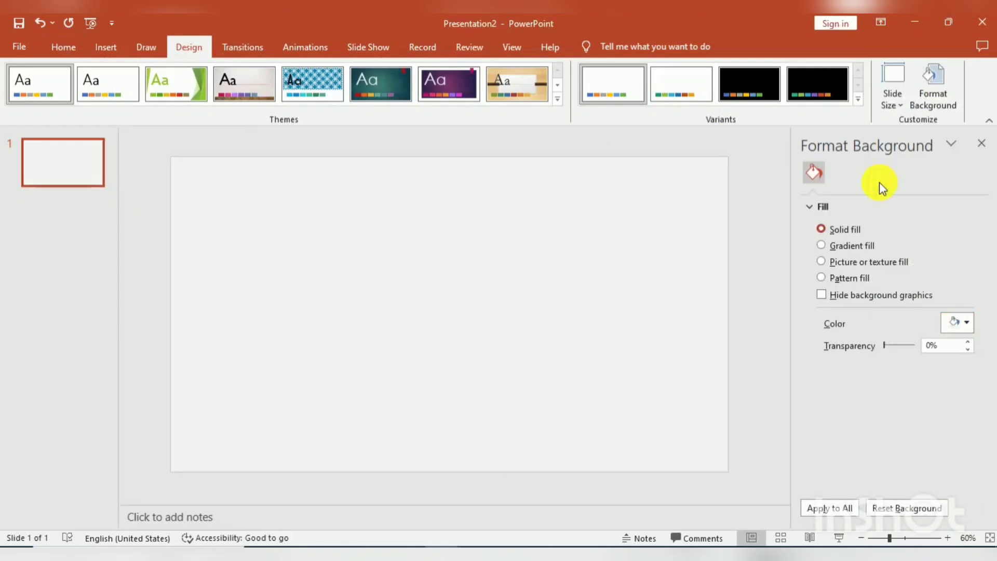
click(108, 44)
- Draw a tall blue parallelogram and steepen its slant
click(231, 99)
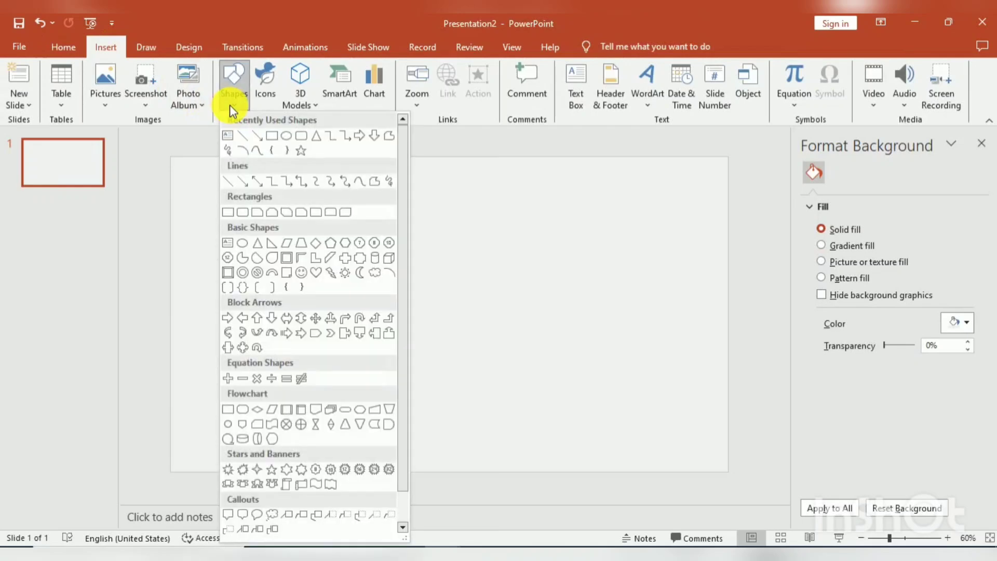
click(287, 241)
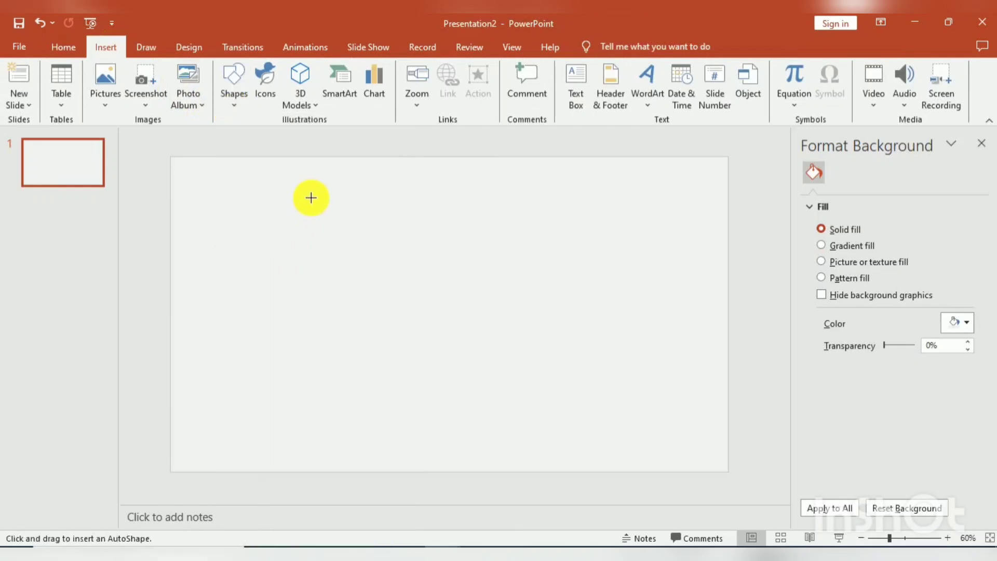
drag(312, 198, 405, 463)
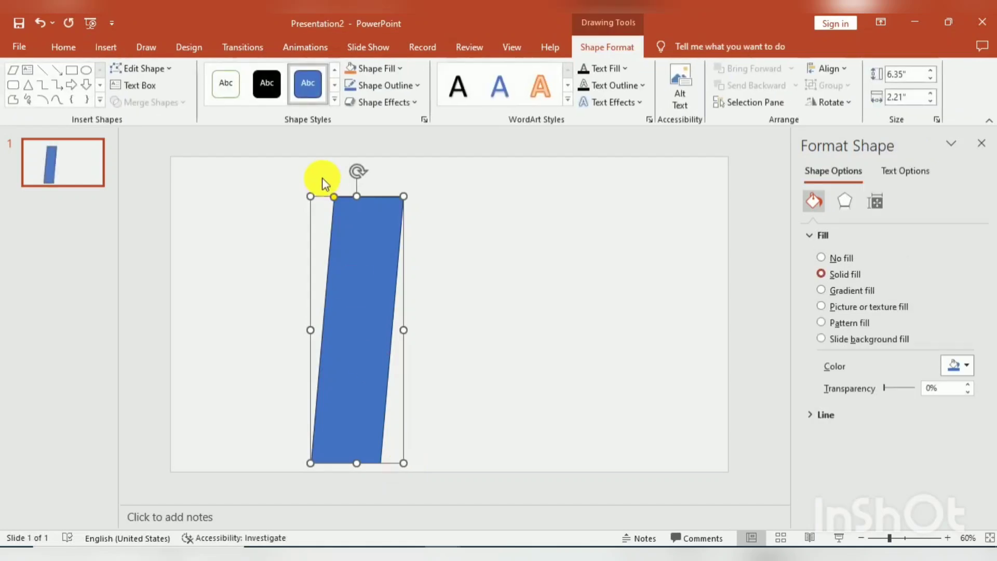
drag(335, 200, 352, 199)
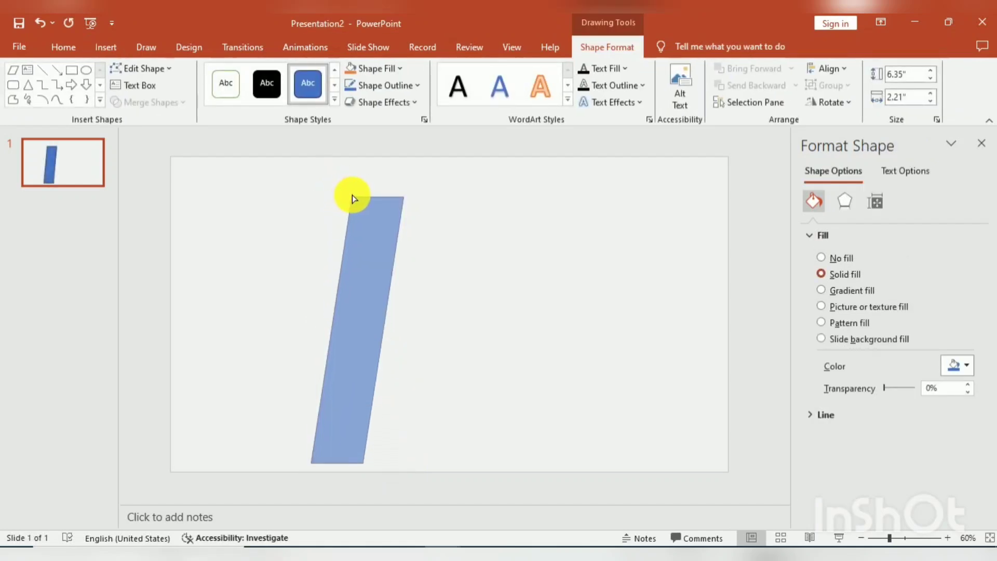
drag(352, 199, 354, 200)
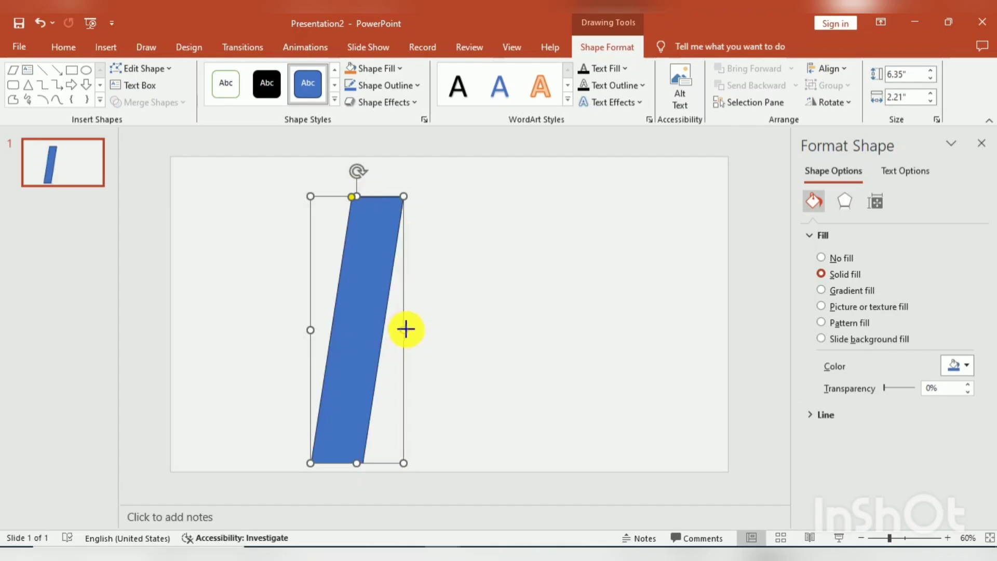
- Make the parallelogram 2.75 in wide and full slide height, then duplicate it
drag(406, 329, 425, 327)
drag(378, 296, 349, 255)
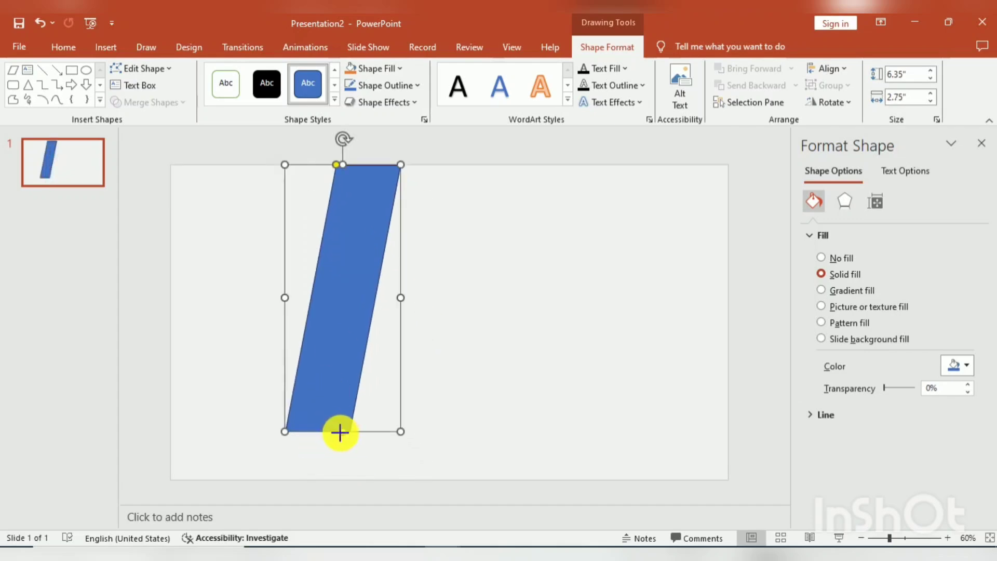
drag(340, 431, 328, 478)
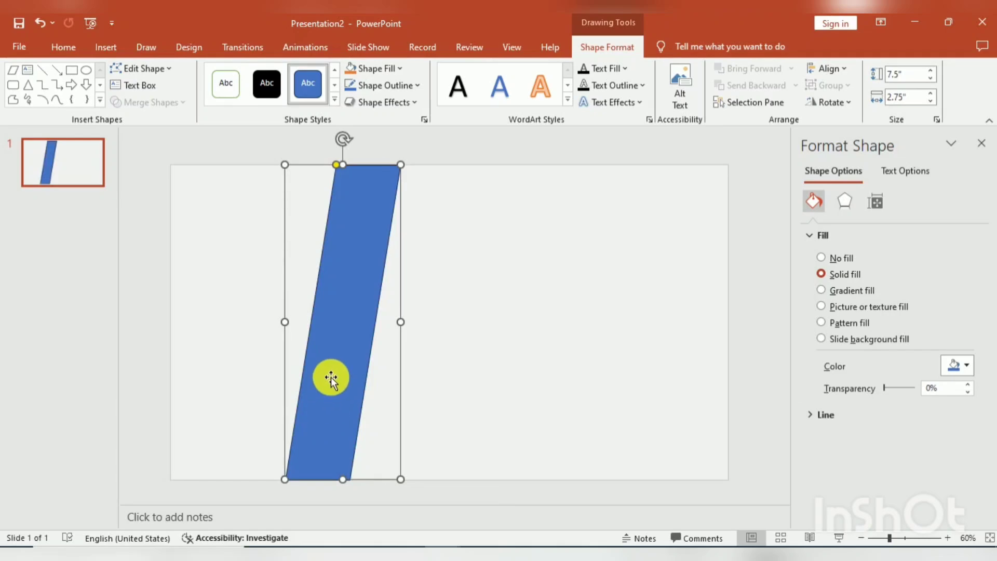
key(ctrl+d)
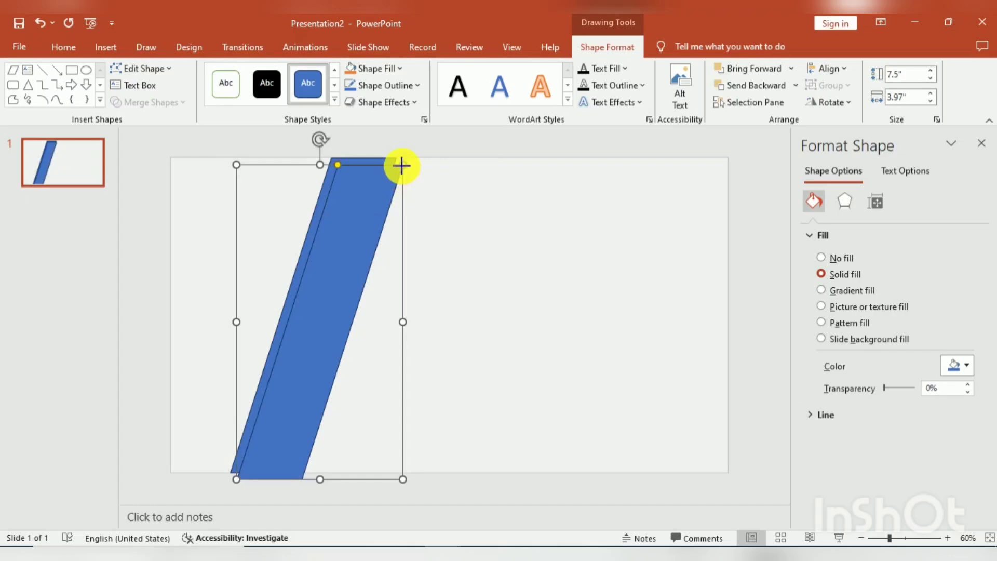
- Shorten the duplicate to 6.23 in beside the original and add a smaller copy
drag(402, 166, 366, 211)
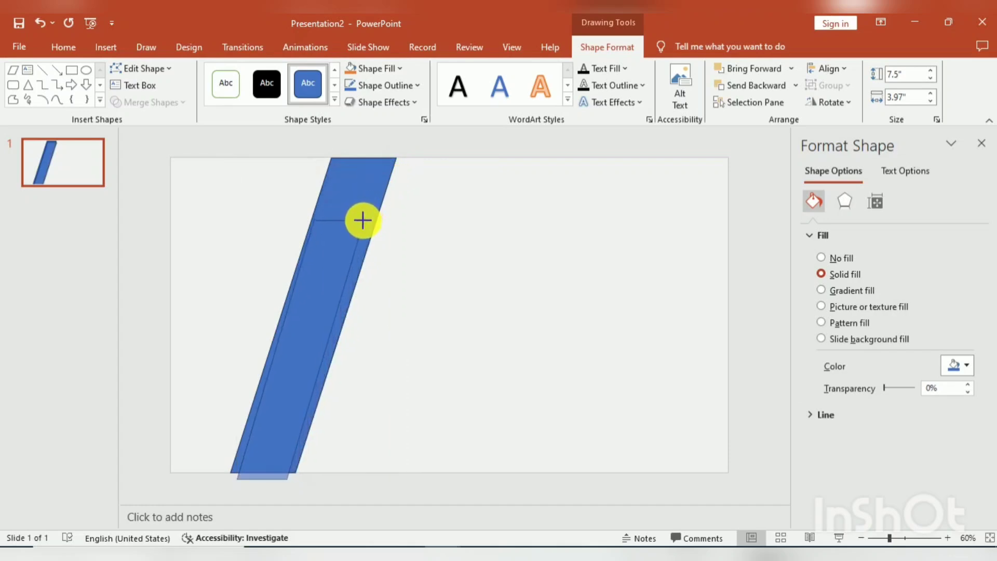
drag(321, 289, 271, 252)
key(ctrl+d)
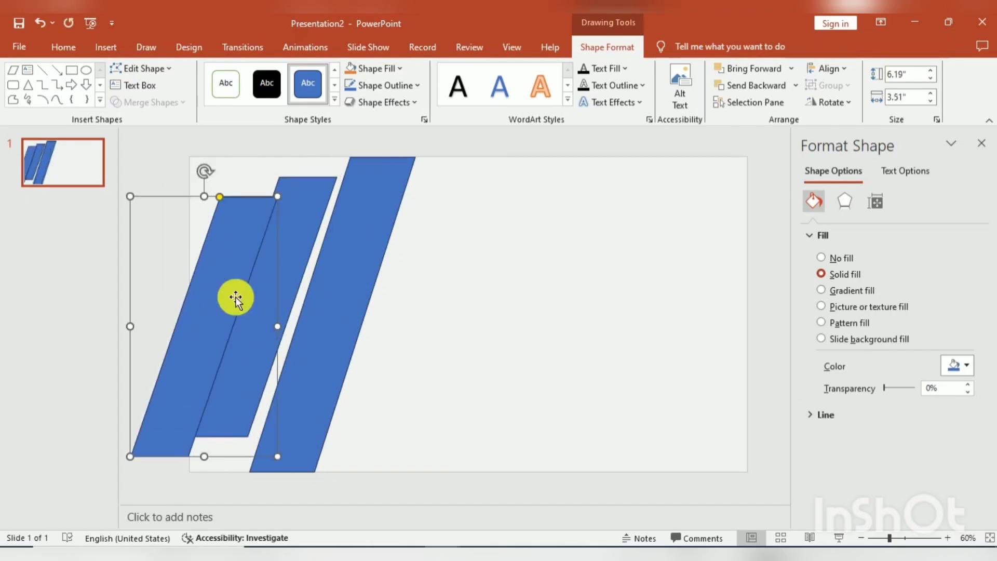
drag(276, 196, 251, 244)
mouse_move(211, 312)
mouse_down()
mouse_move(238, 217)
mouse_move(236, 235)
mouse_up()
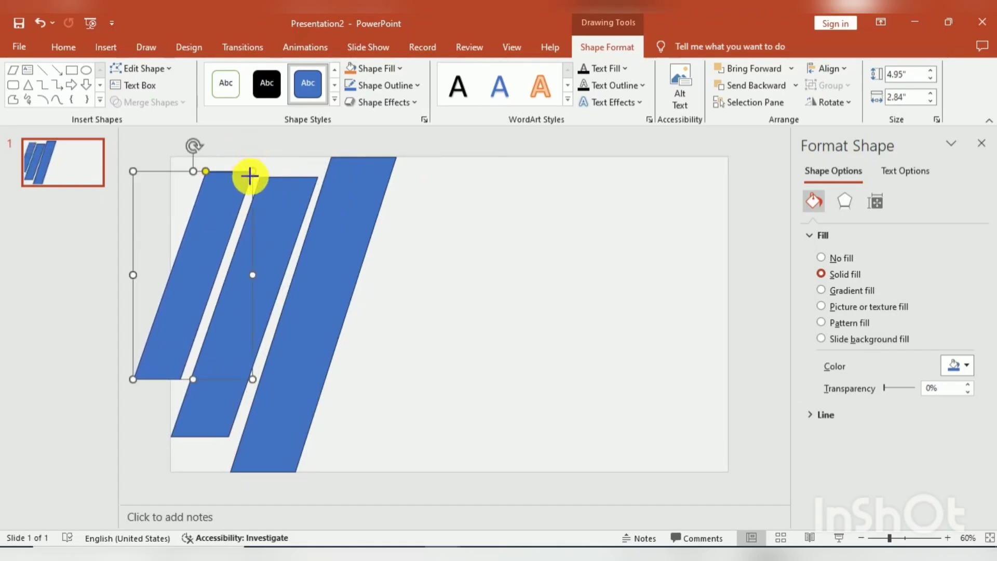
- Shrink the left strip to 3.6 in, raise it, and select the middle strip
drag(249, 176, 223, 227)
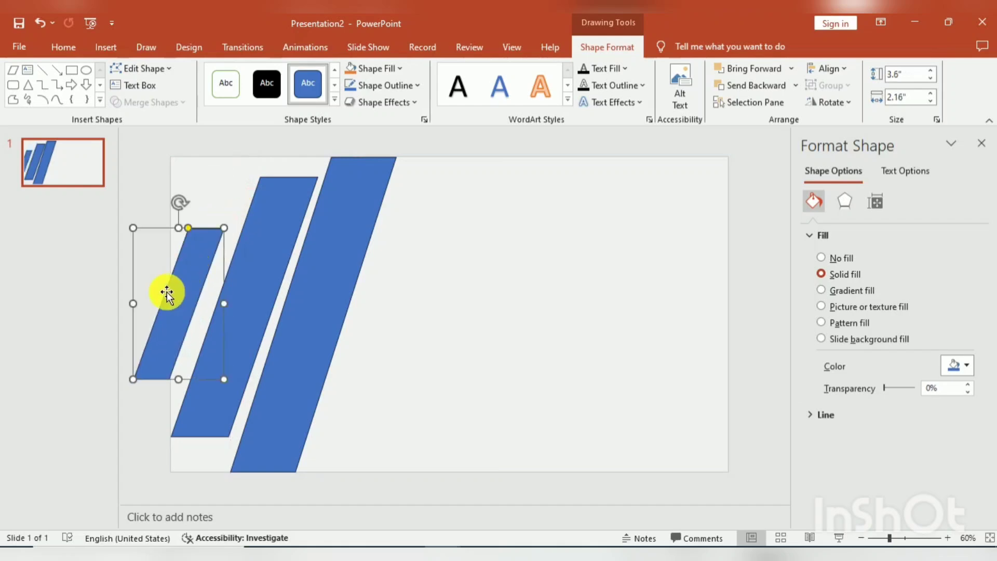
drag(172, 297, 194, 266)
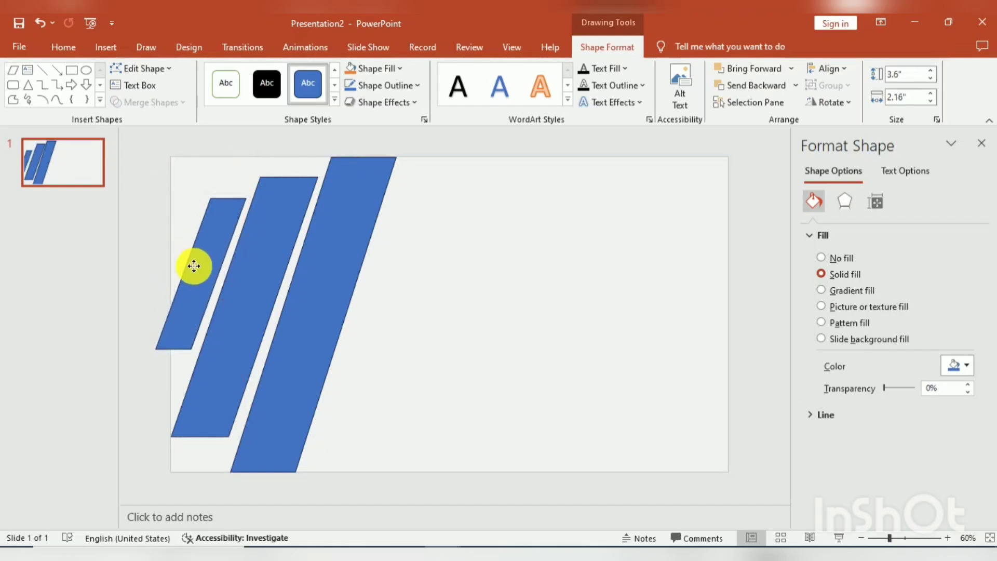
click(402, 342)
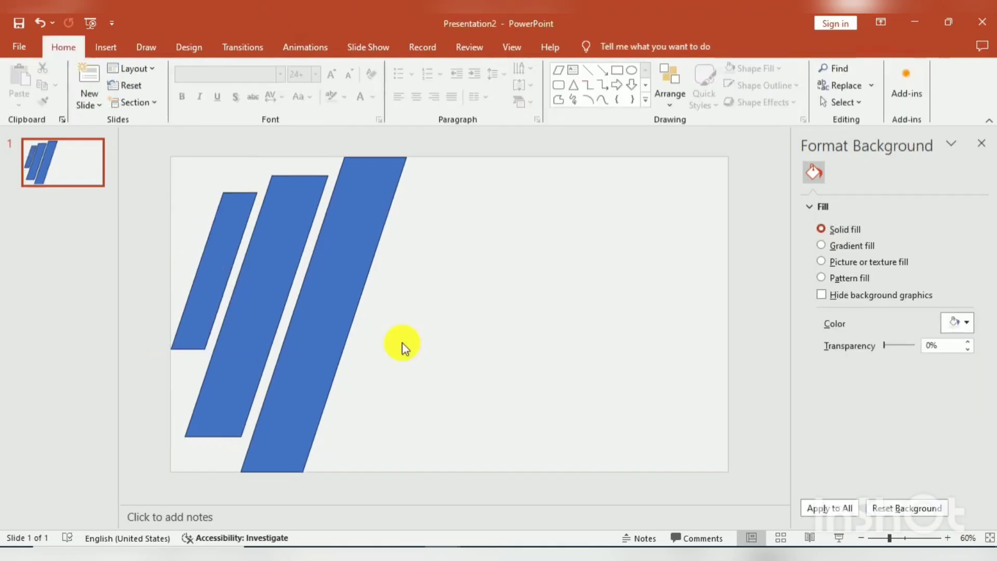
click(210, 242)
click(268, 273)
- Duplicate the middle strip and shrink the copy into a short lower piece
key(ctrl+d)
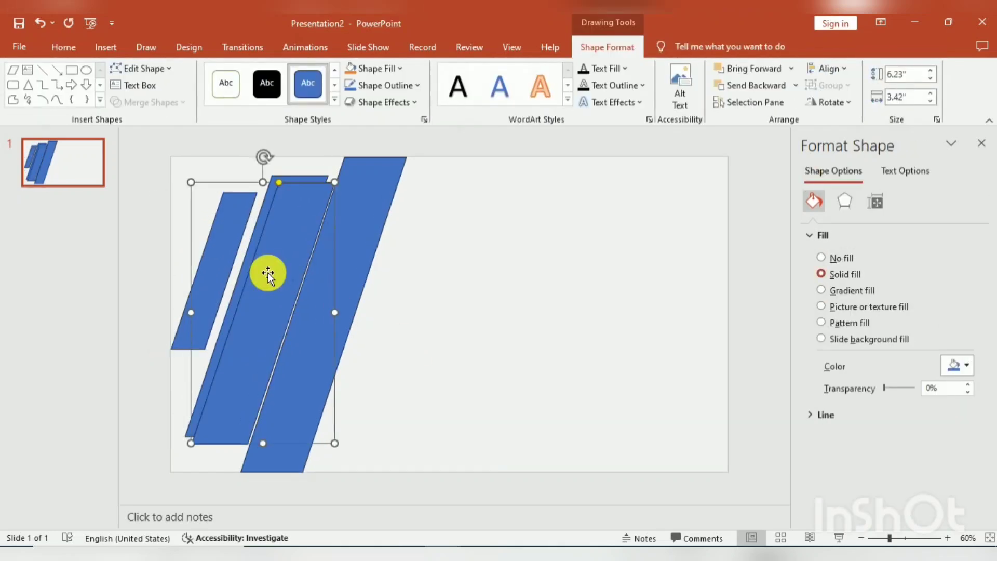
mouse_move(268, 273)
mouse_down()
mouse_move(395, 310)
mouse_move(395, 297)
mouse_up()
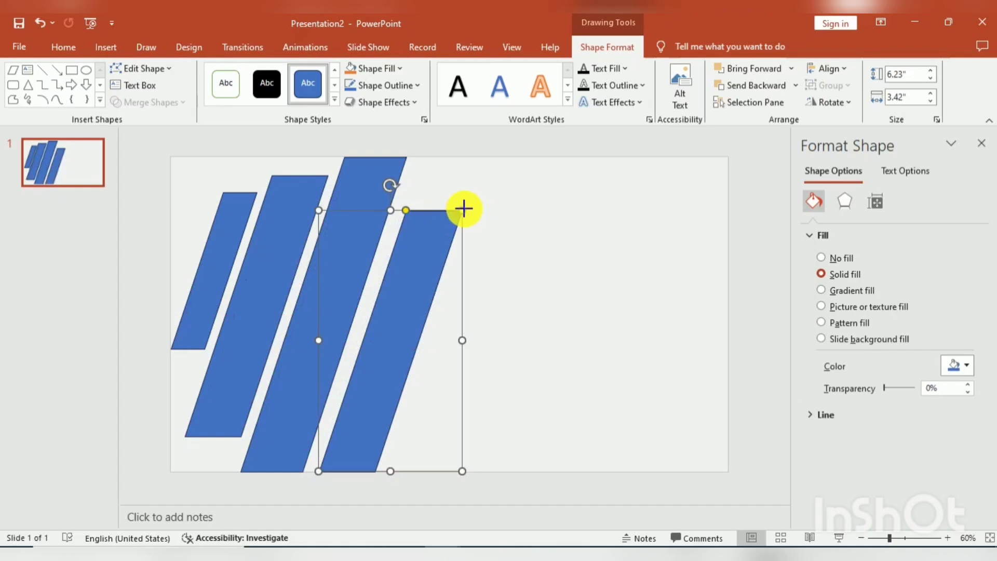
drag(464, 209, 429, 272)
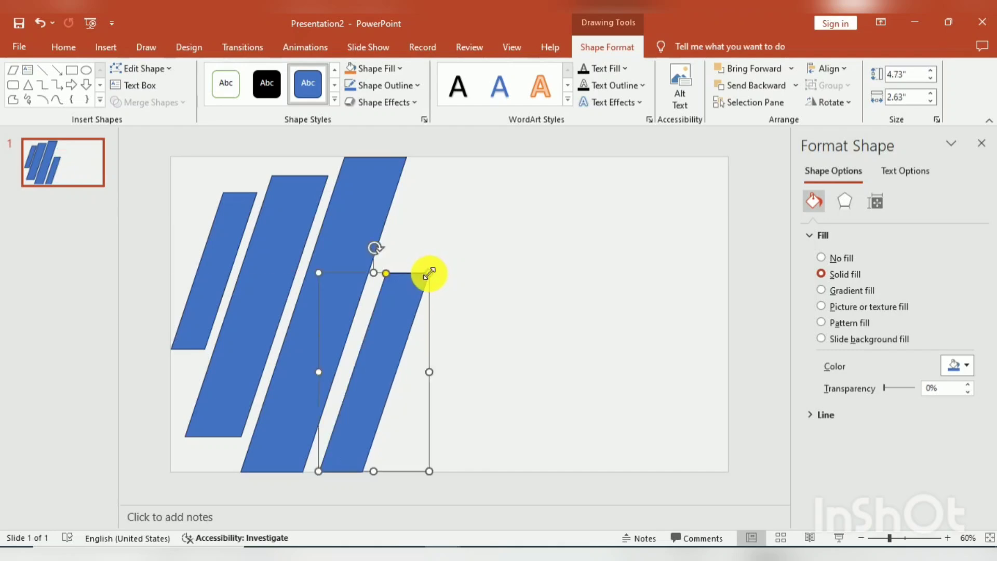
- Add another short strip at the upper right, narrowed to 1.88 in
key(ctrl+d)
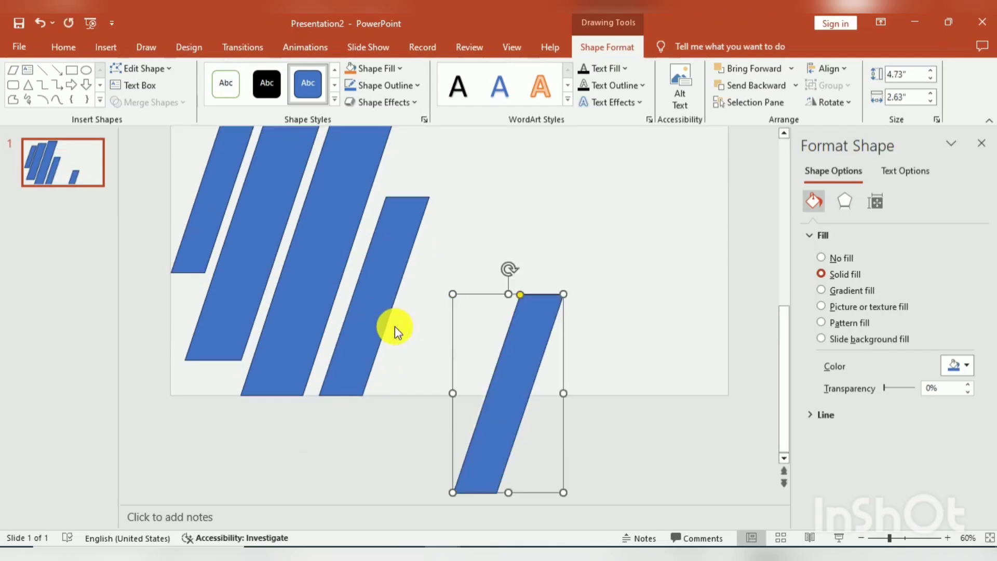
click(494, 345)
click(511, 352)
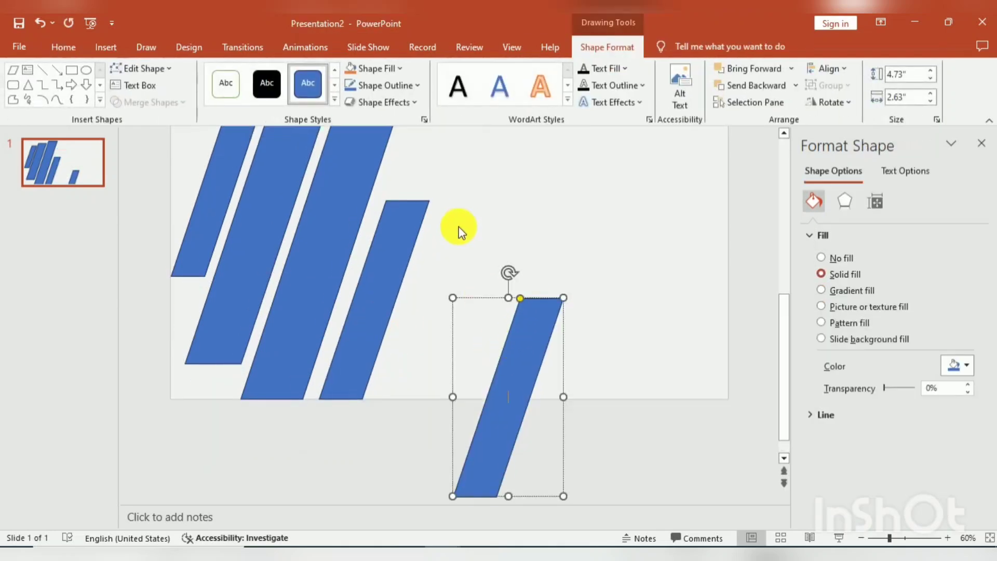
mouse_move(522, 358)
mouse_down()
mouse_move(507, 262)
mouse_move(456, 204)
mouse_up()
mouse_move(438, 164)
mouse_down()
mouse_move(421, 244)
mouse_move(407, 243)
mouse_up()
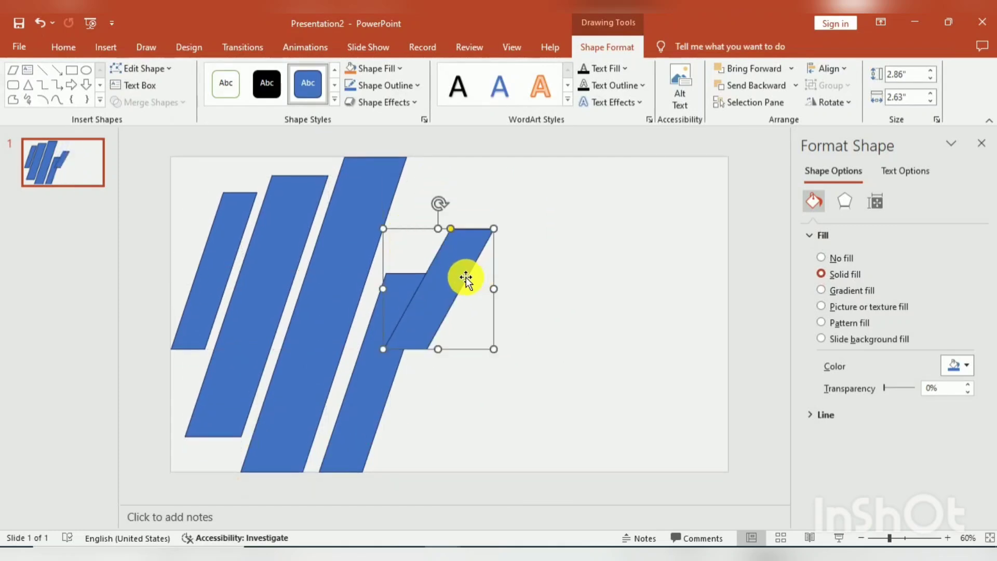
mouse_move(494, 289)
mouse_down()
mouse_move(462, 289)
mouse_move(427, 250)
mouse_move(425, 220)
mouse_up()
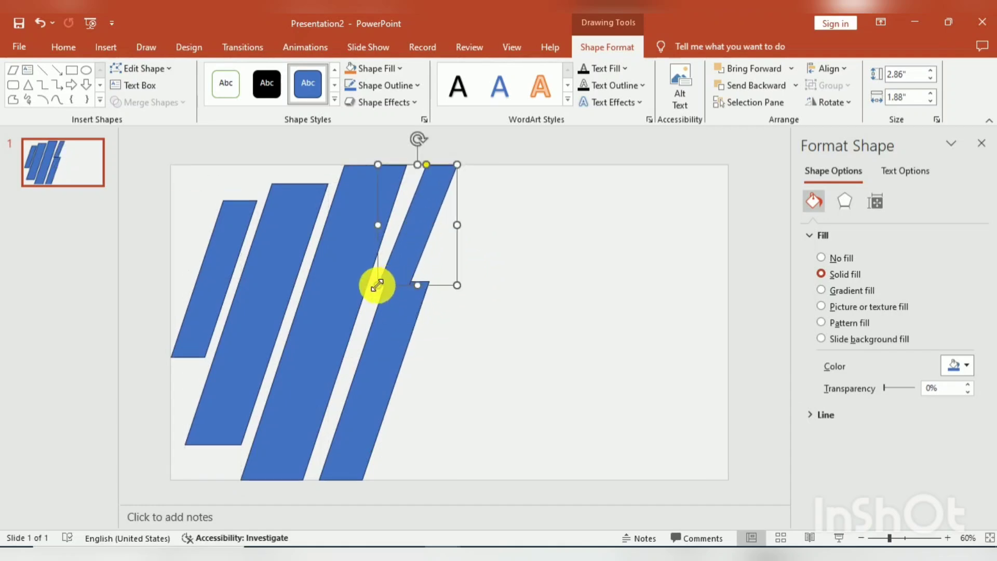
drag(377, 285, 397, 253)
drag(419, 213, 425, 227)
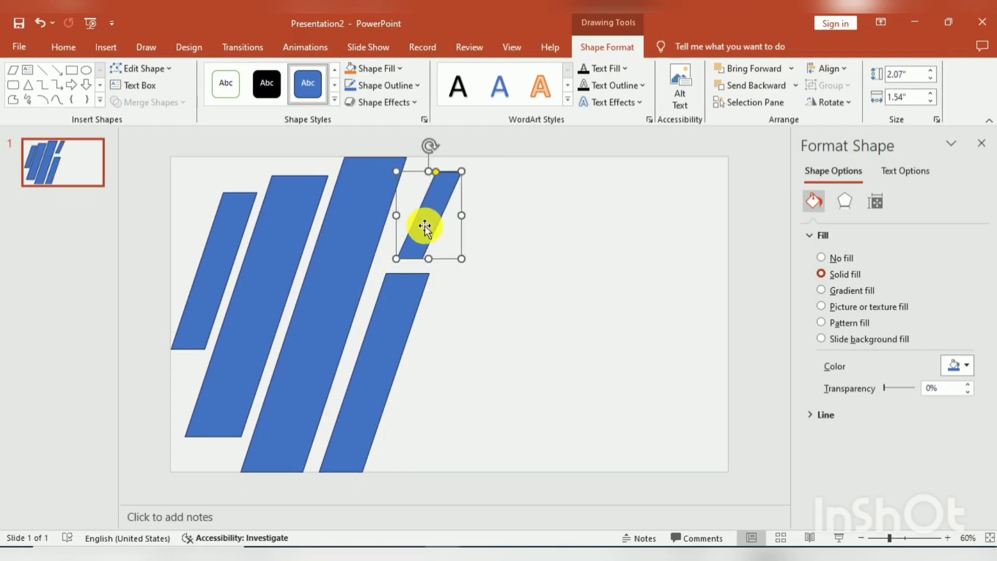
- Remove the outline from all five blue strips
click(554, 316)
key(ctrl+a)
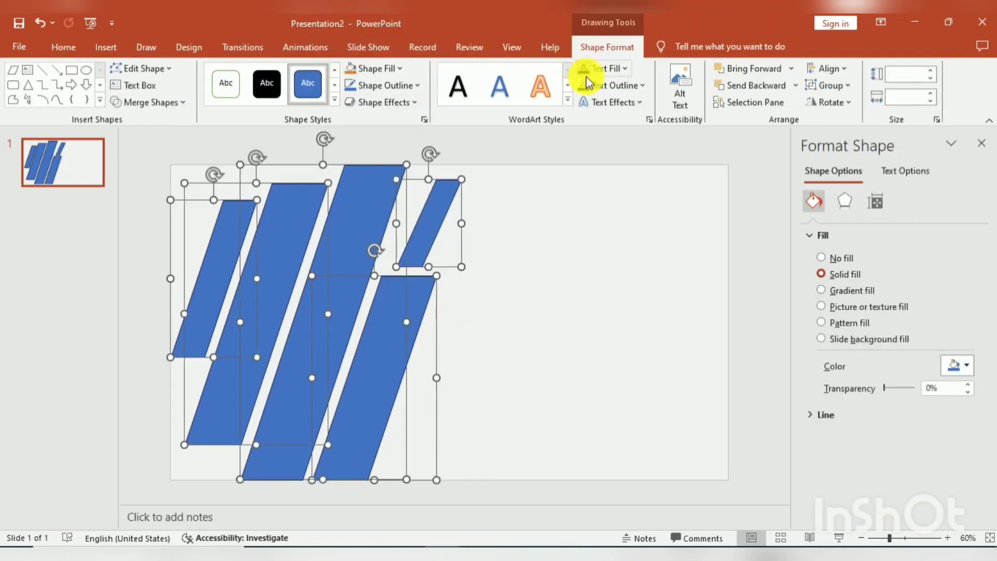
click(417, 85)
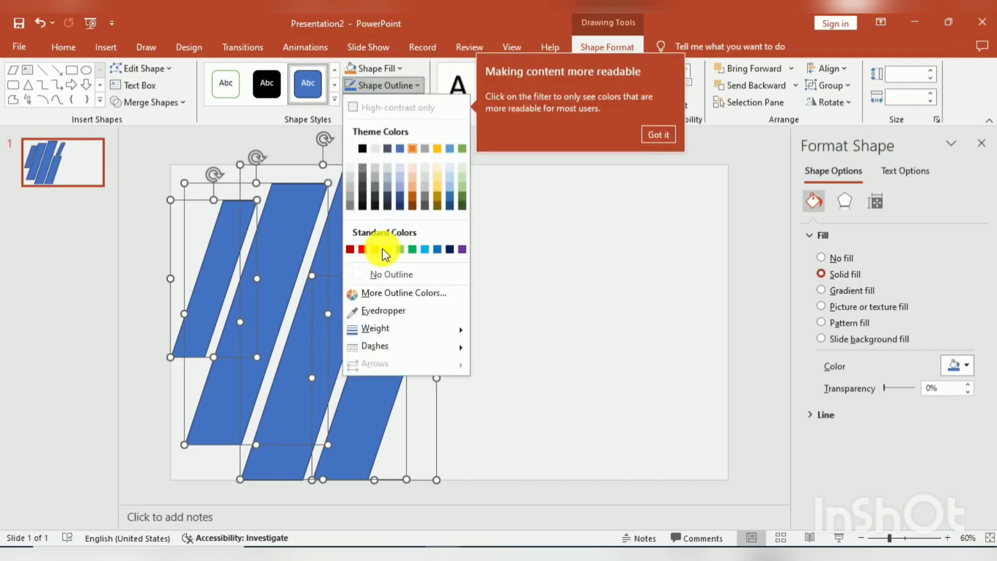
click(377, 276)
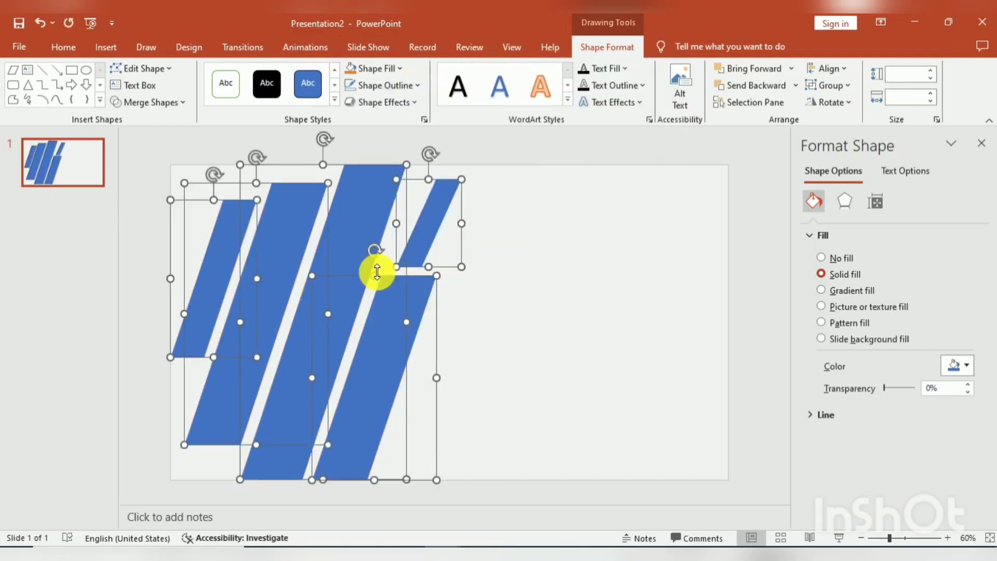
click(540, 339)
- Insert the autumn forest photo from this device
click(110, 52)
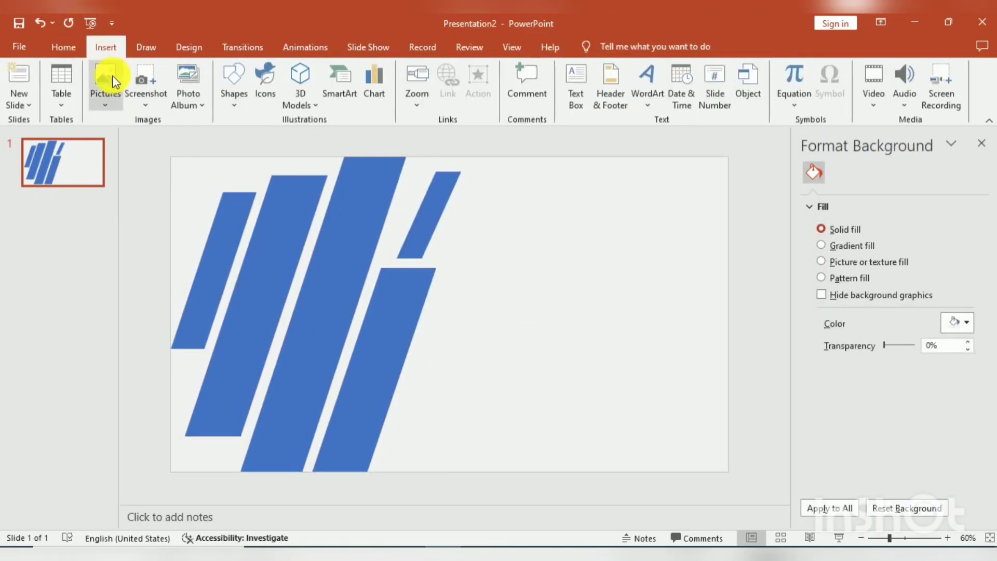
click(106, 82)
click(128, 136)
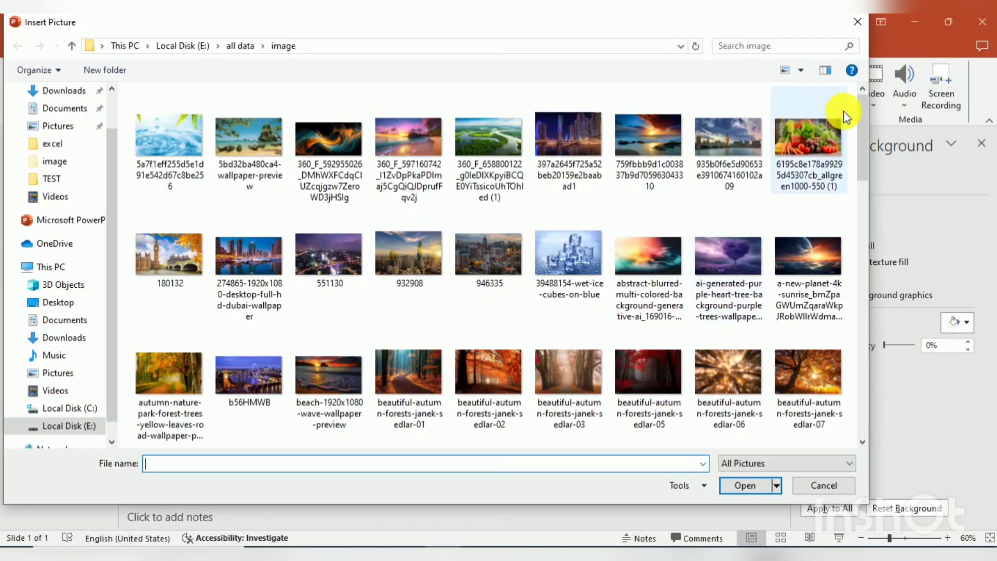
mouse_move(861, 114)
mouse_down()
mouse_move(861, 394)
mouse_move(863, 282)
mouse_up()
click(249, 279)
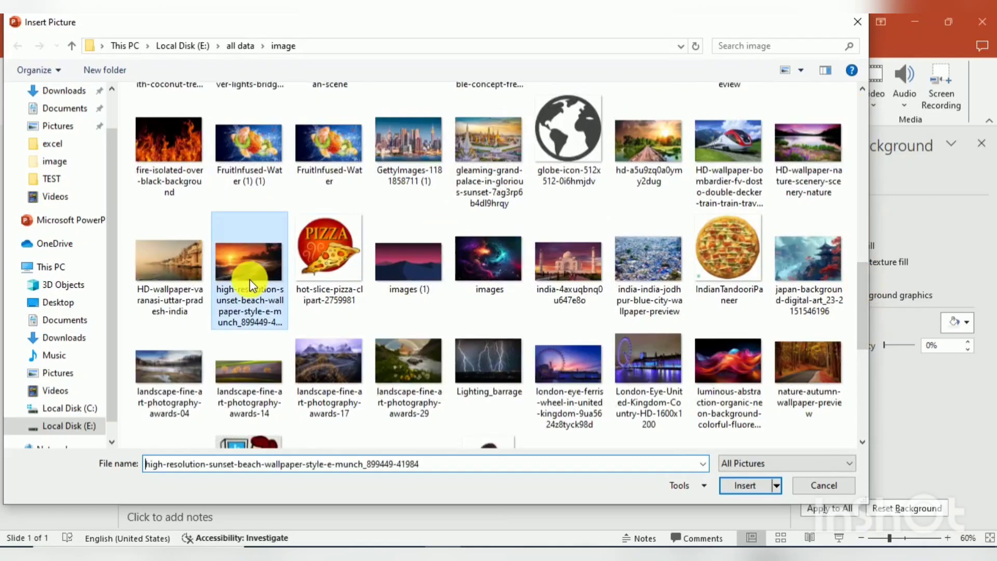
scroll(249, 279, up, 10)
click(511, 376)
click(737, 484)
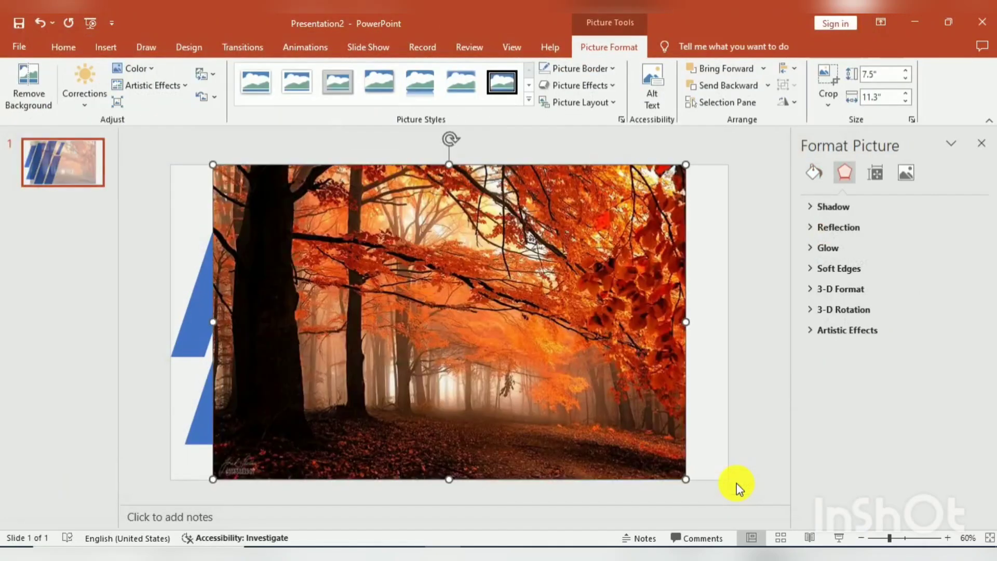
- Crop the forest photo to a 16:9 aspect ratio
click(831, 104)
mouse_move(862, 156)
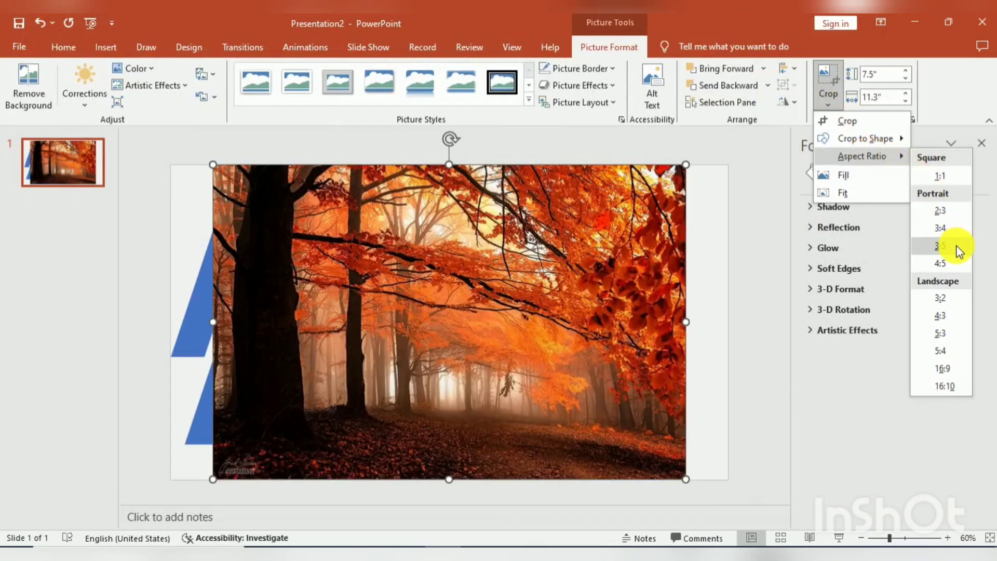
click(944, 369)
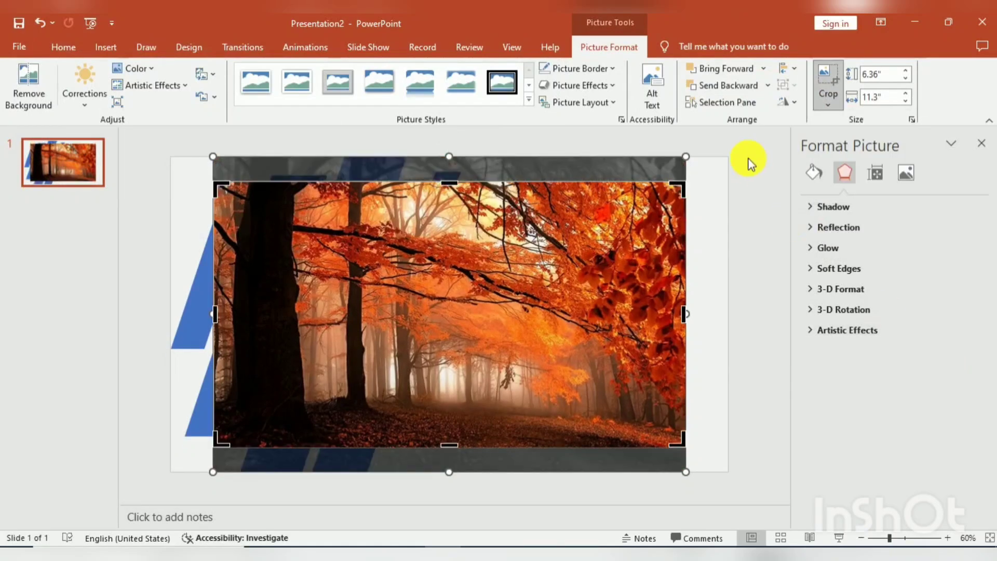
click(727, 239)
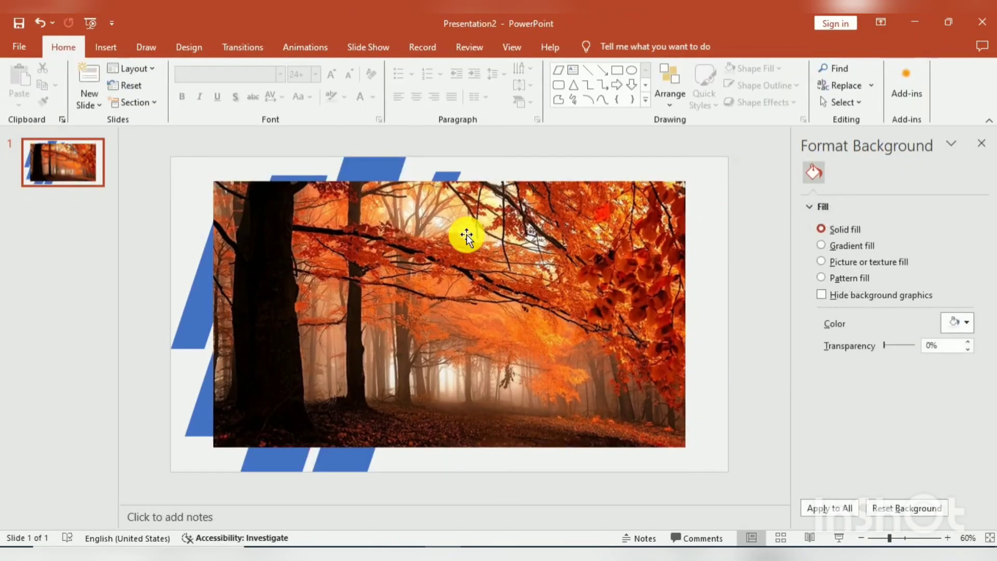
- Enlarge the photo to 7.5 × 13.33 in, send it back, and copy it lower right
mouse_move(466, 235)
mouse_down()
mouse_move(410, 215)
mouse_move(423, 214)
mouse_up()
drag(643, 432, 727, 478)
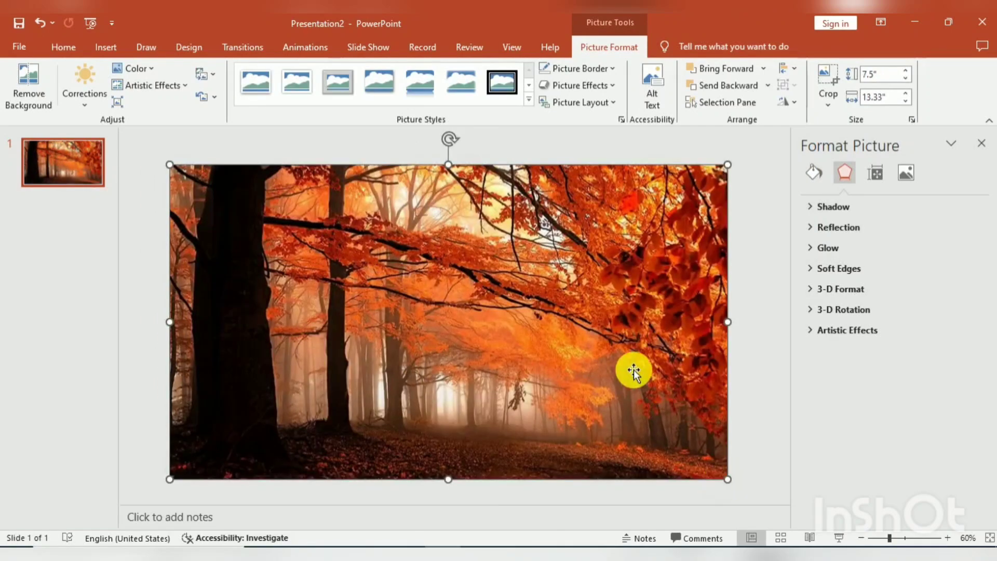
right_click(634, 370)
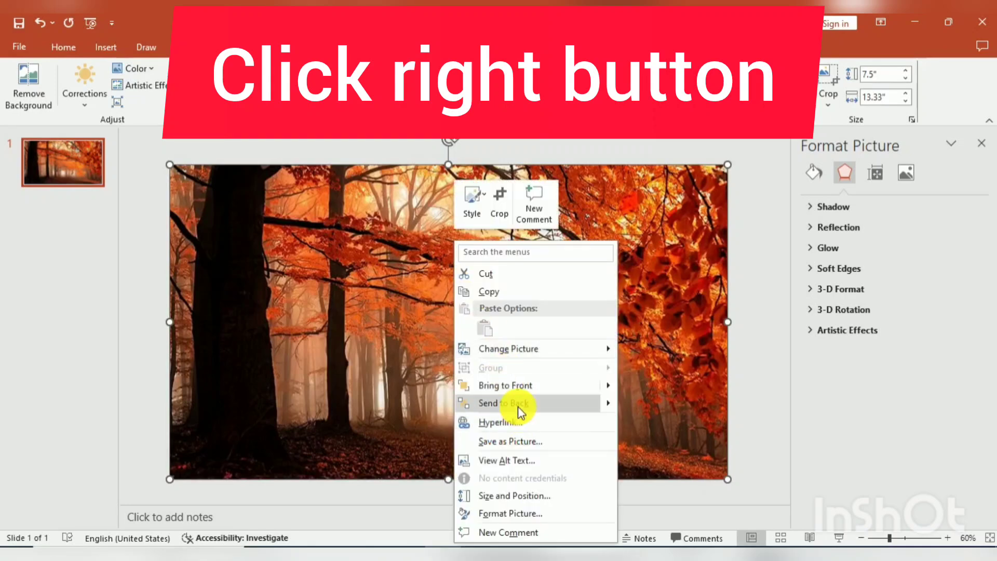
click(518, 406)
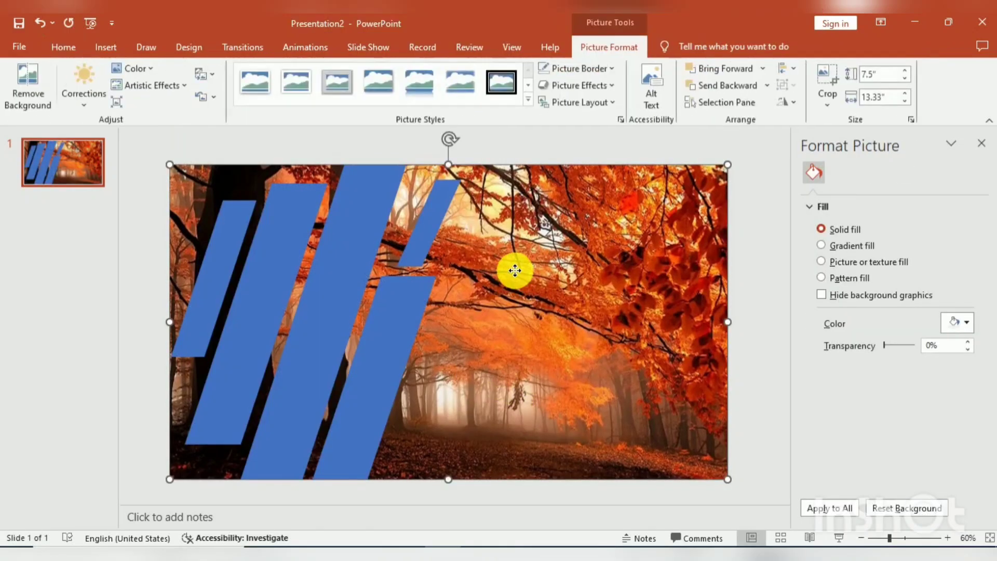
mouse_move(515, 270)
mouse_down()
mouse_move(571, 397)
mouse_move(684, 441)
mouse_up()
- Fragment the first photo along two blue strips and delete the upper leftover piece
scroll(517, 263, down, 3)
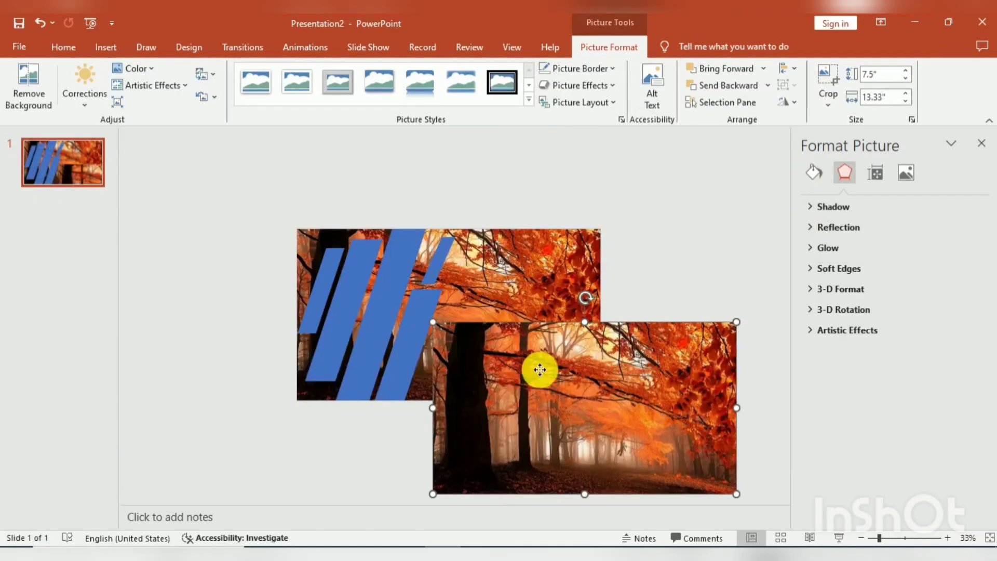
drag(540, 369, 579, 375)
drag(485, 293, 430, 262)
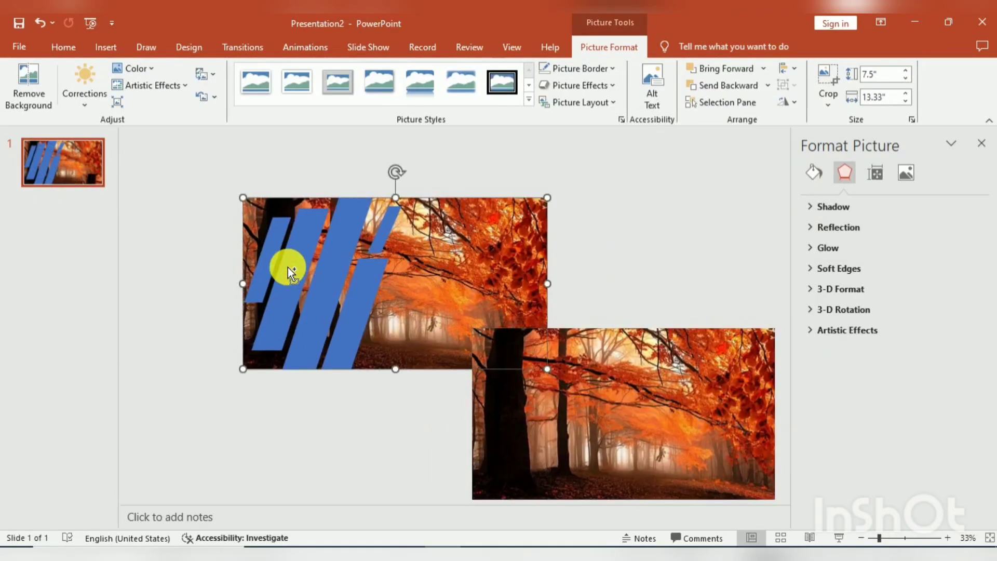
click(265, 263)
shift+click(304, 248)
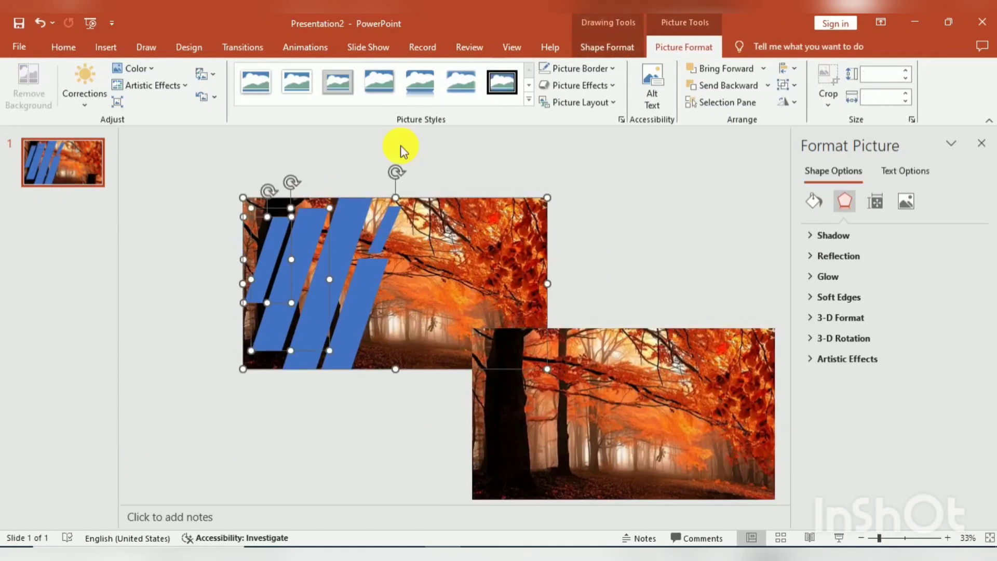
click(592, 47)
click(151, 102)
click(160, 154)
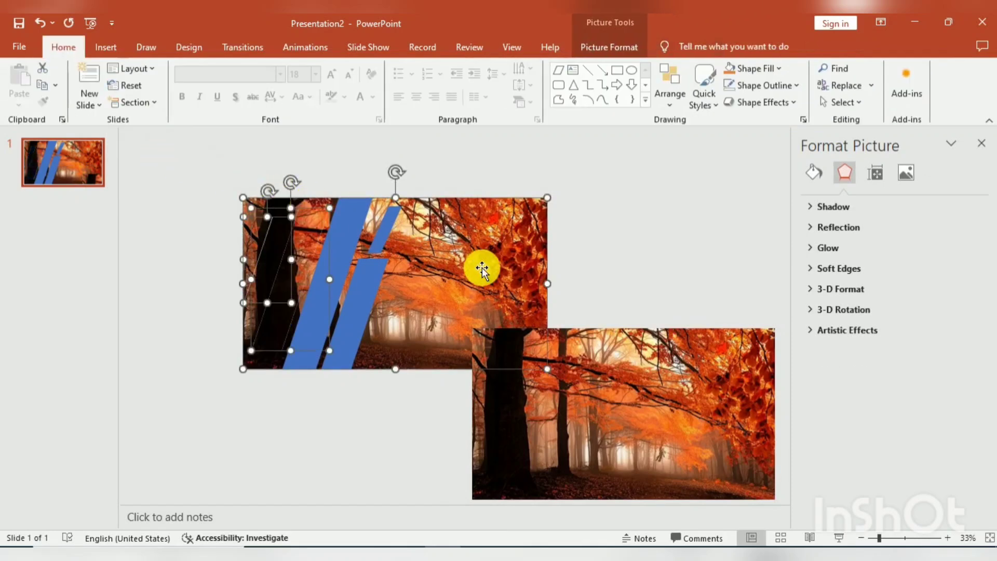
click(474, 281)
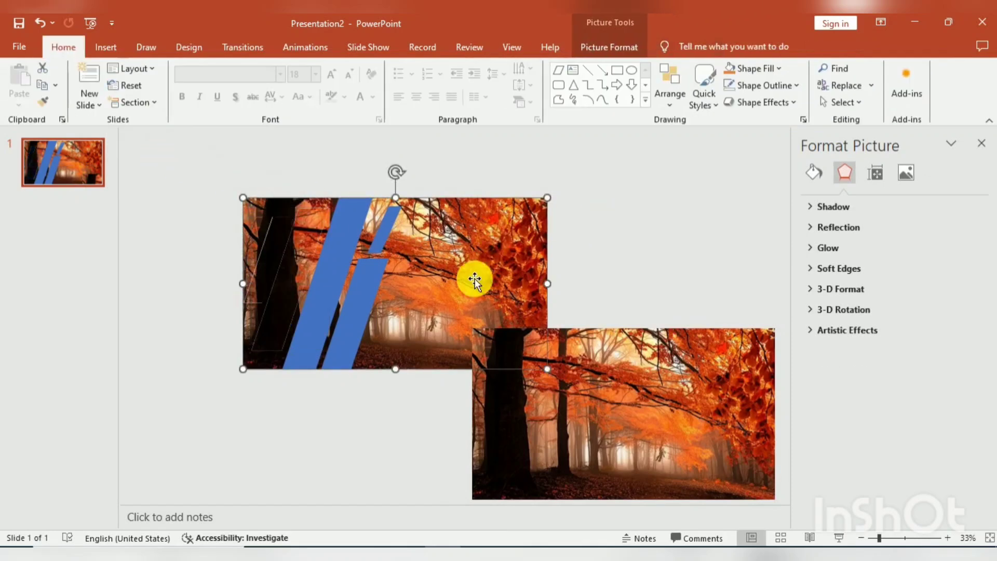
key(Delete)
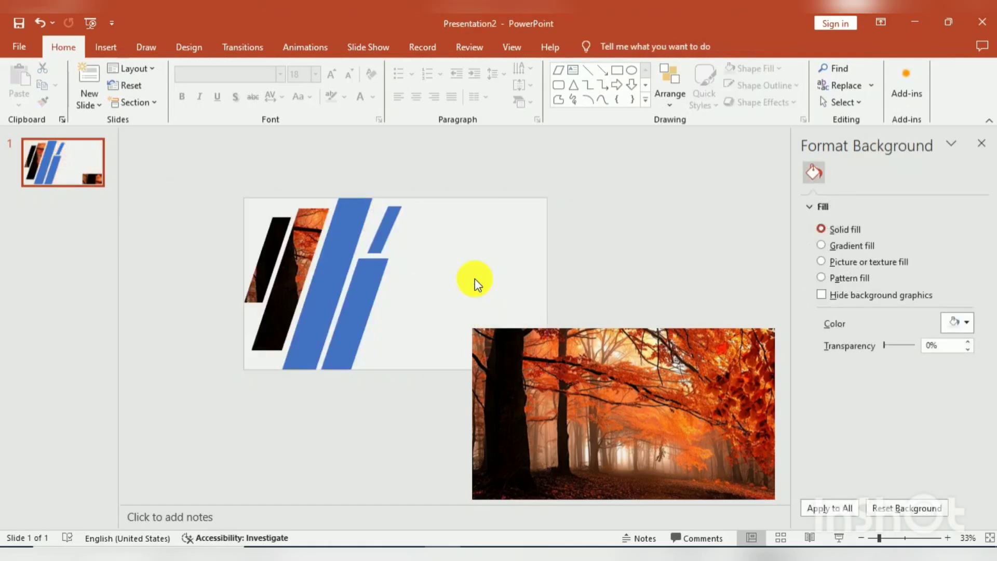
- Move the copied photo onto the slide and duplicate it to the lower right
drag(640, 413, 407, 279)
right_click(414, 282)
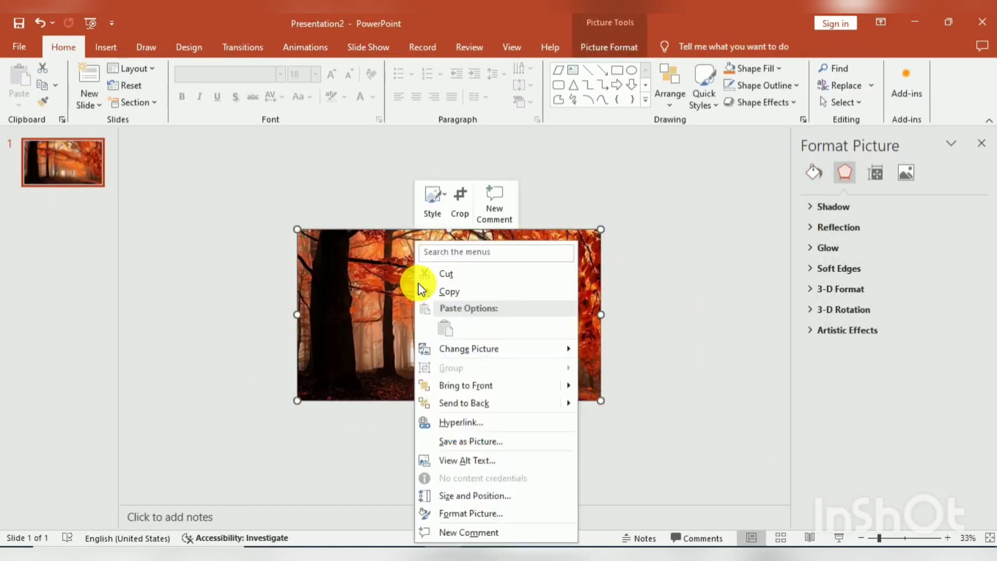
click(384, 272)
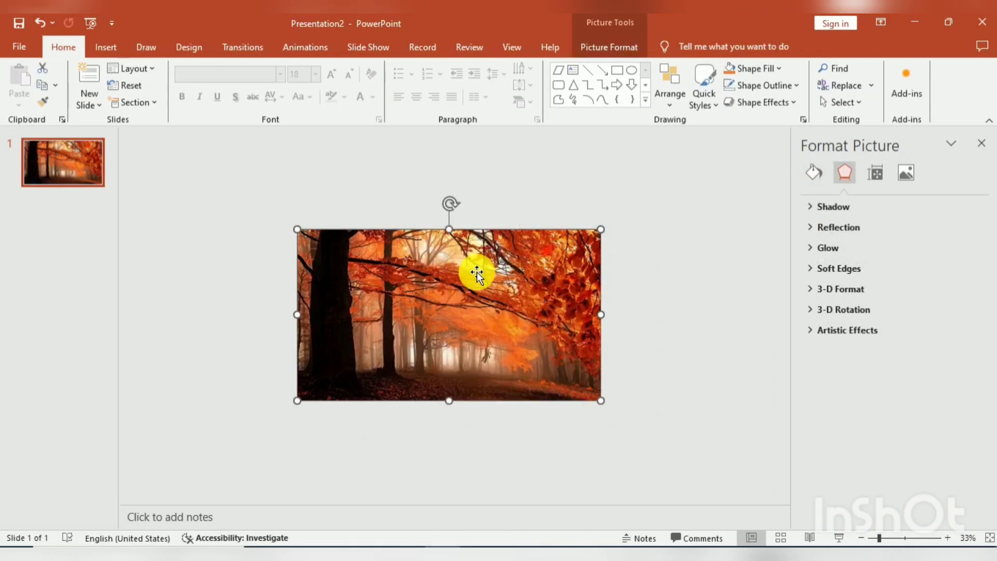
ctrl+drag(477, 272, 734, 404)
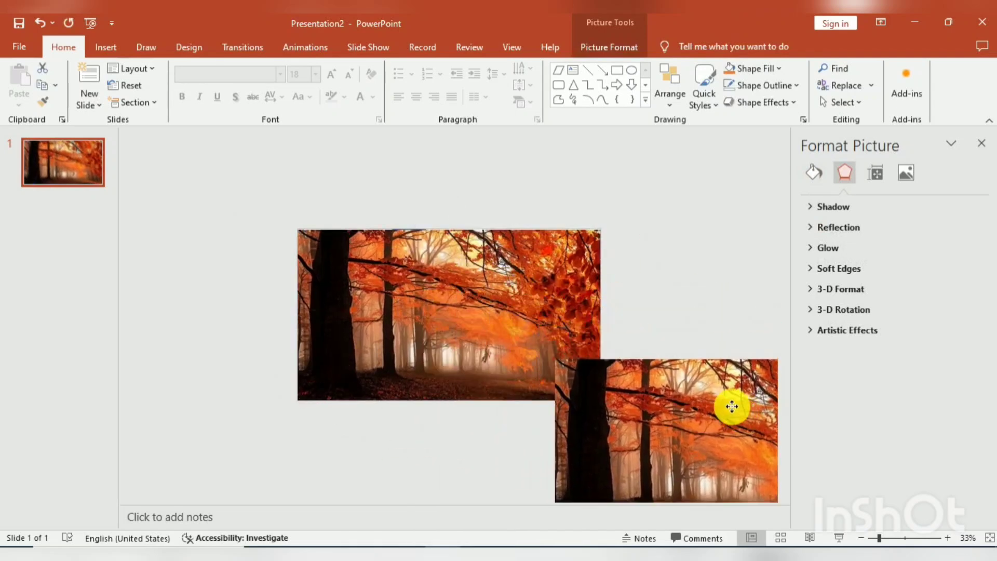
click(404, 242)
right_click(379, 226)
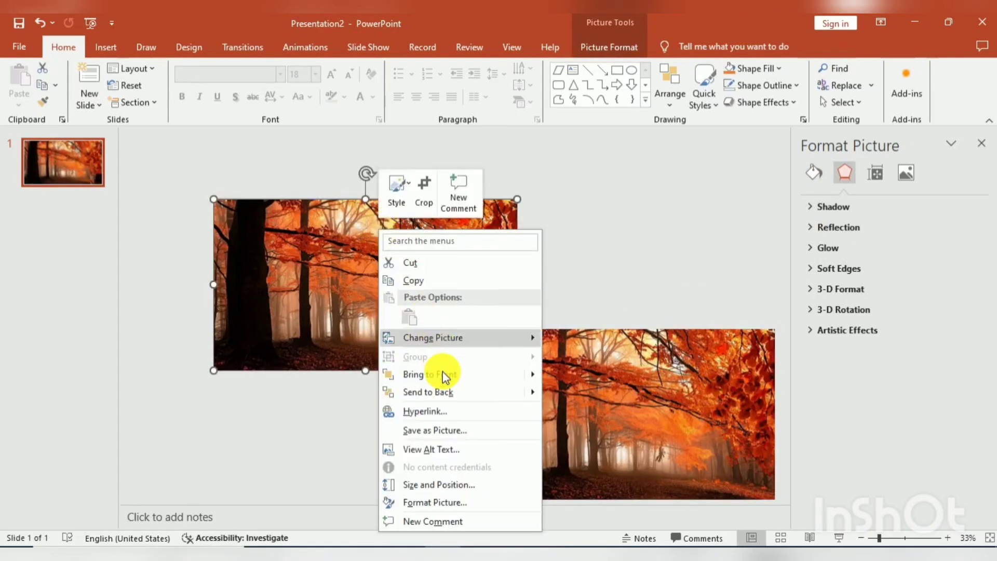
click(445, 387)
key(ctrl+z)
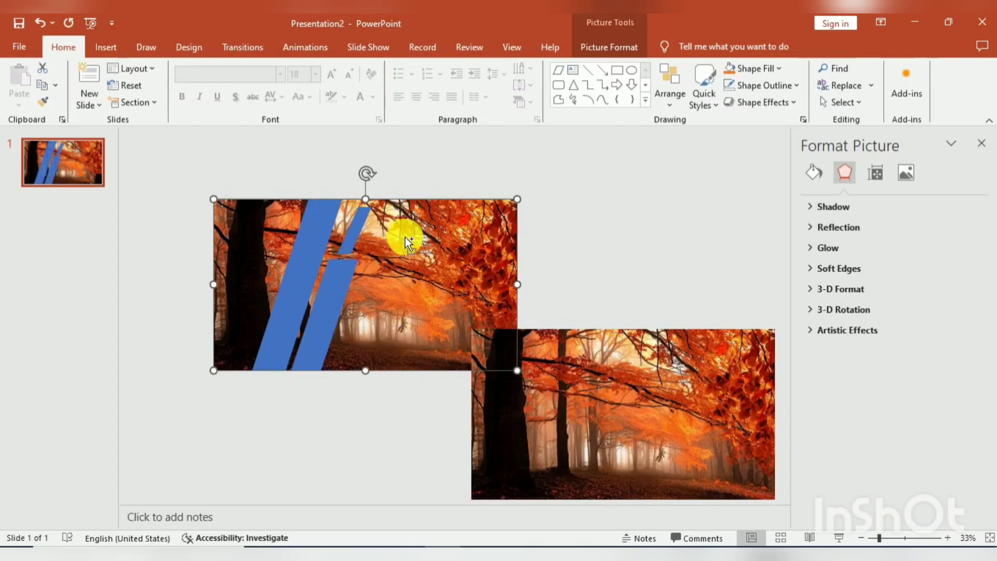
- Fragment the left photo along a blue strip, delete the leftover, and bring another photo over
shift+click(311, 244)
click(597, 51)
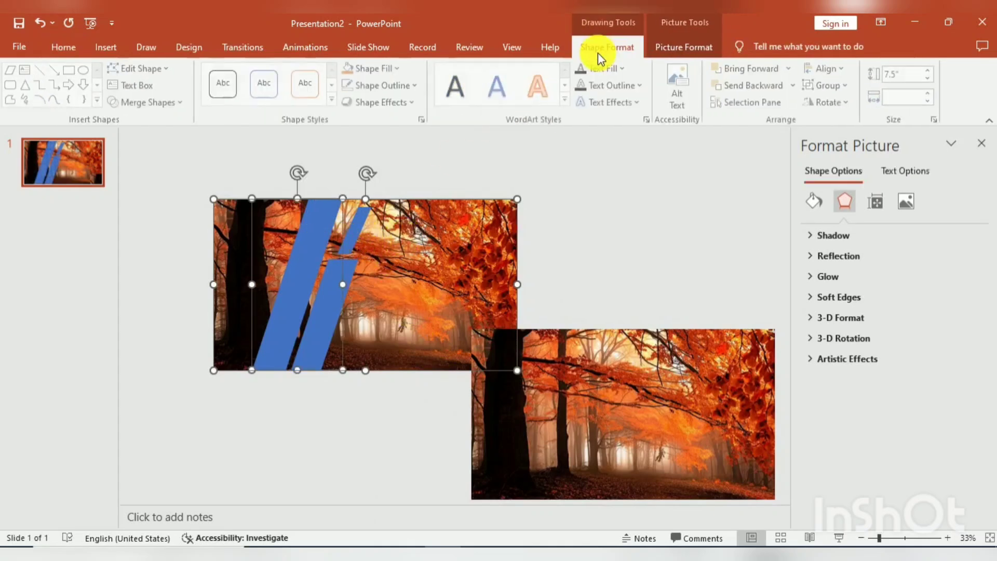
click(185, 102)
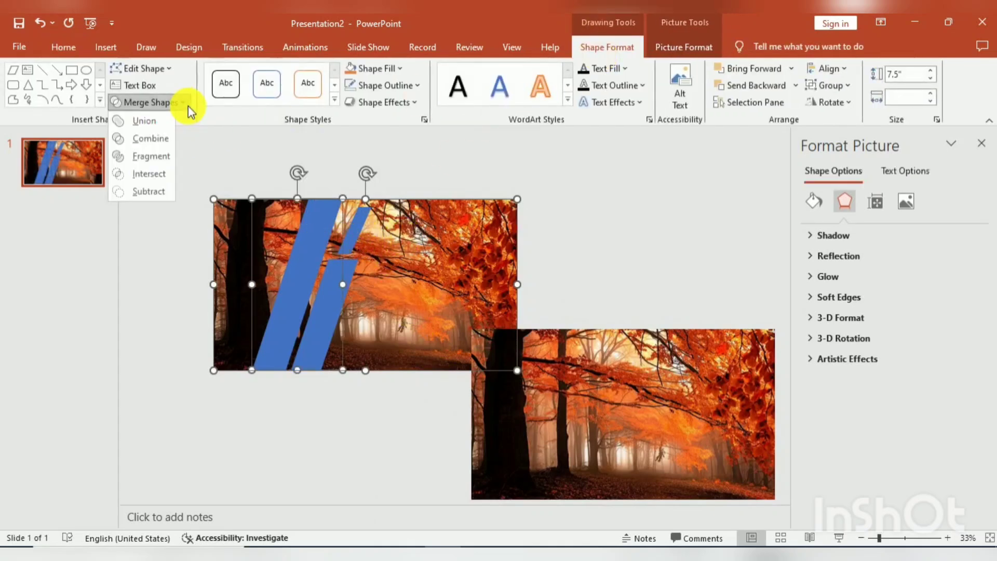
click(172, 156)
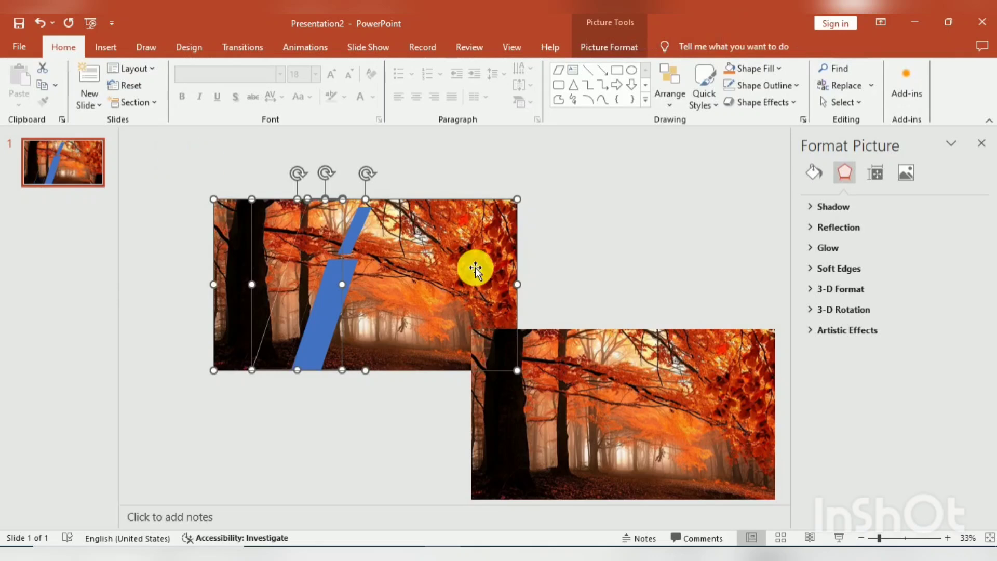
click(590, 238)
click(444, 256)
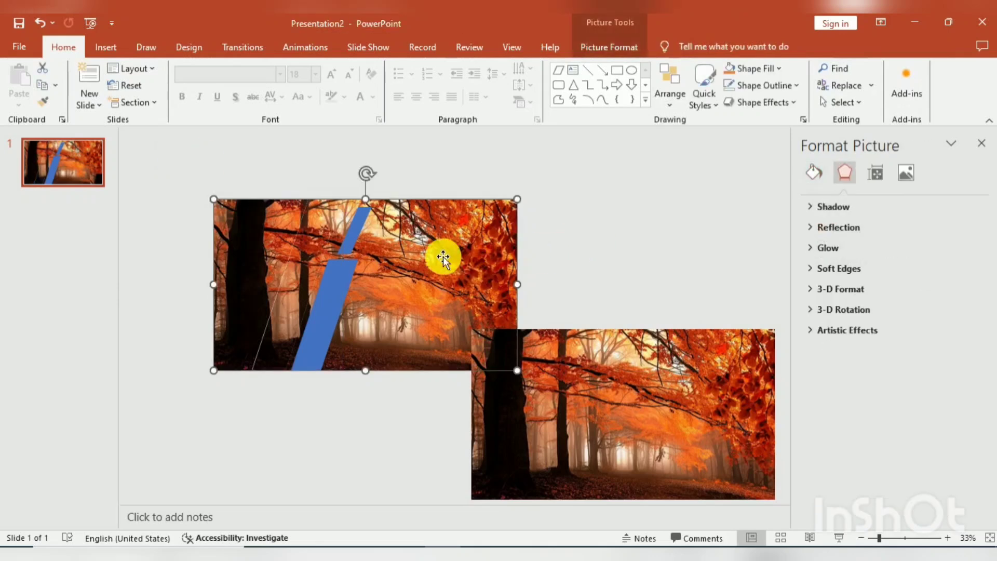
key(Delete)
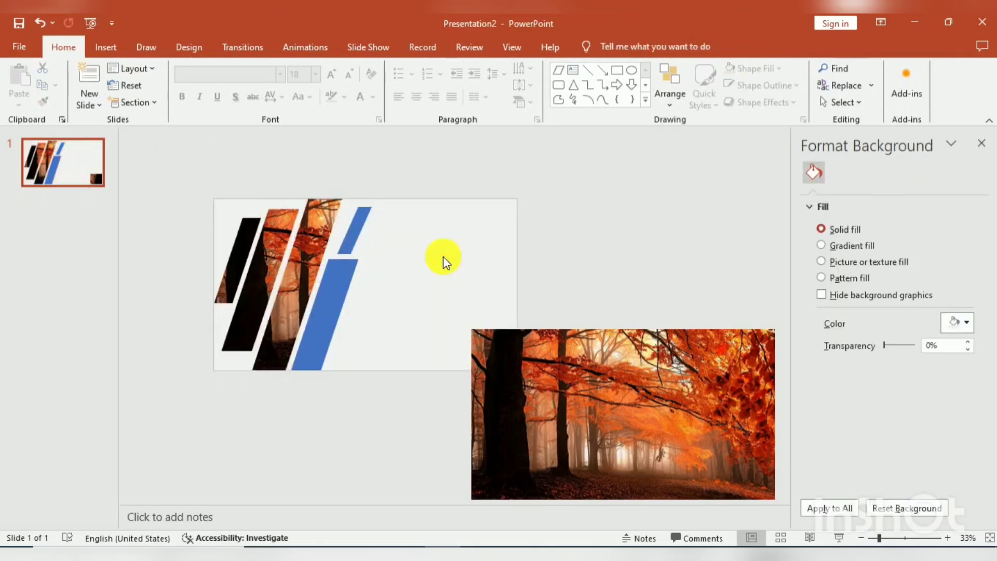
mouse_move(576, 392)
mouse_down()
mouse_move(461, 314)
mouse_move(321, 260)
mouse_up()
- Send the top-left photo back, fragment it with the blue shape, and delete the leftover
key(ctrl+d)
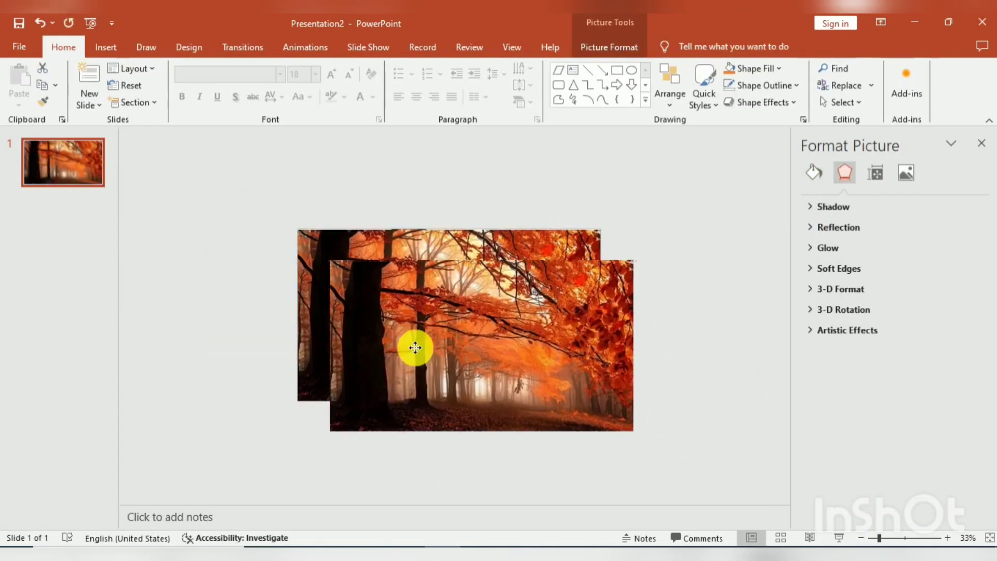
drag(414, 345, 587, 429)
click(459, 262)
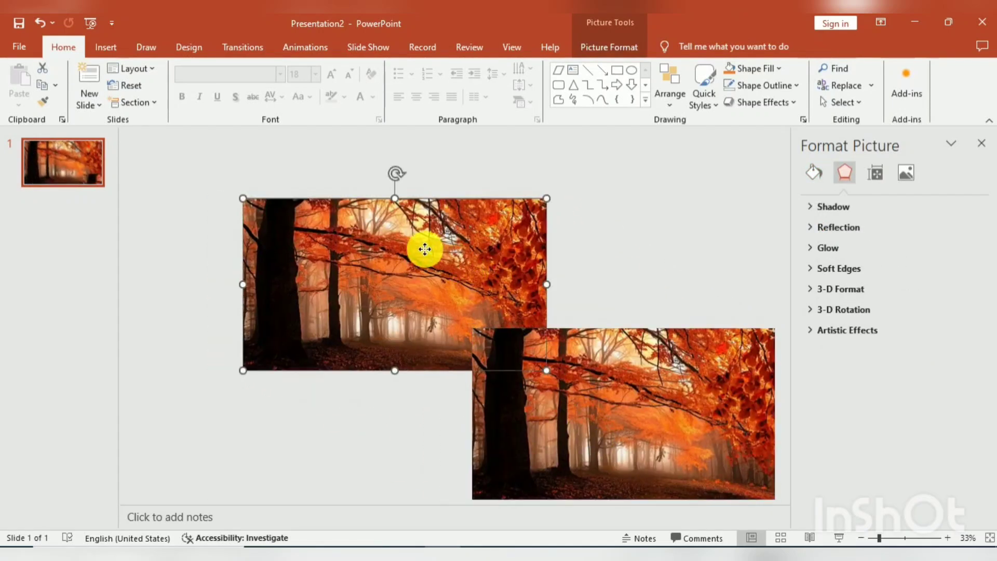
right_click(424, 244)
click(495, 401)
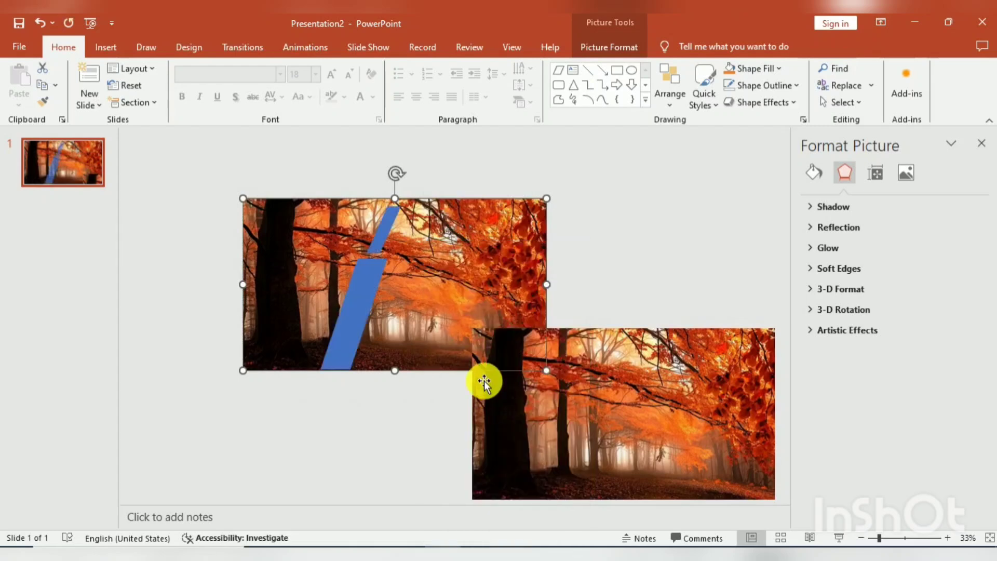
click(376, 279)
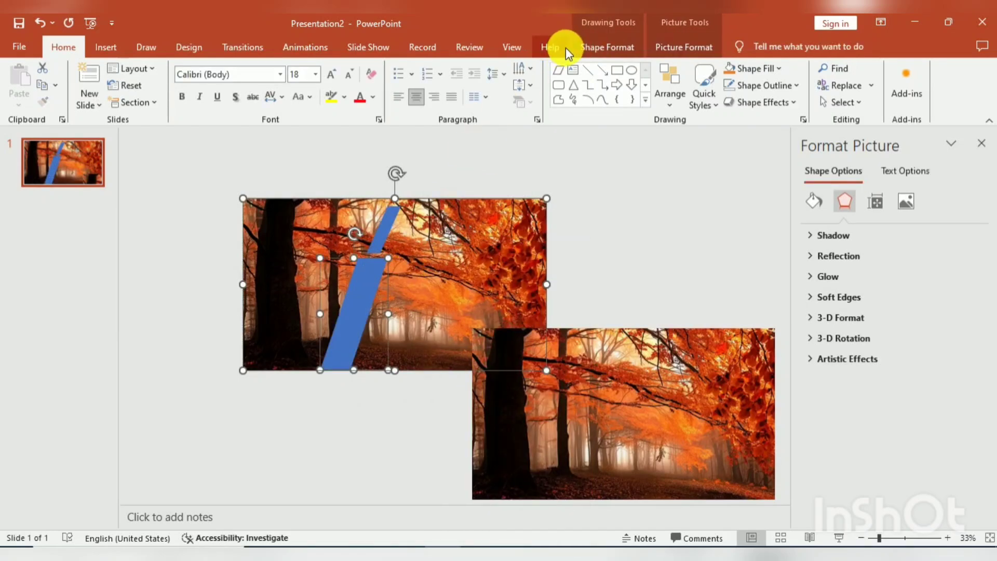
click(592, 48)
click(181, 101)
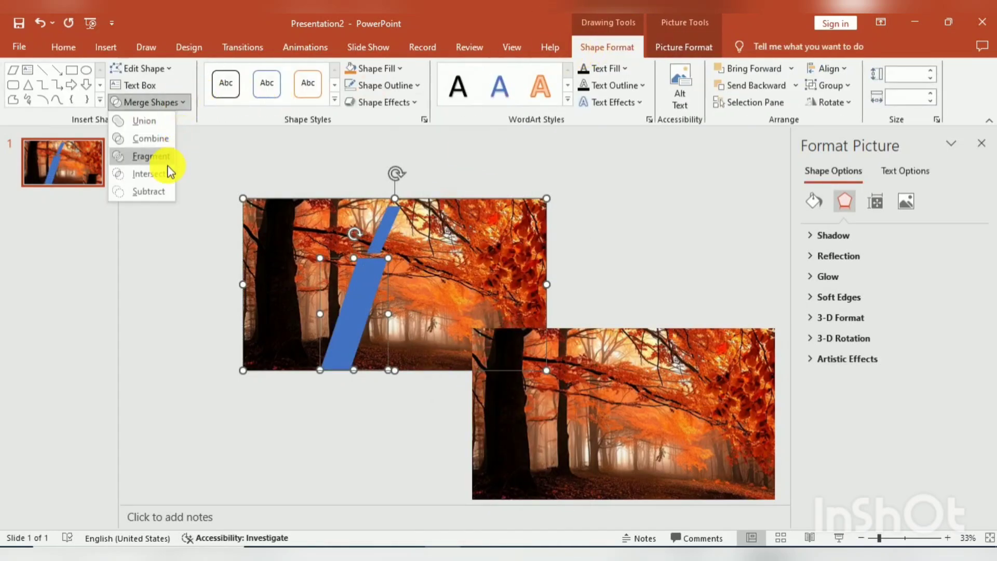
click(160, 160)
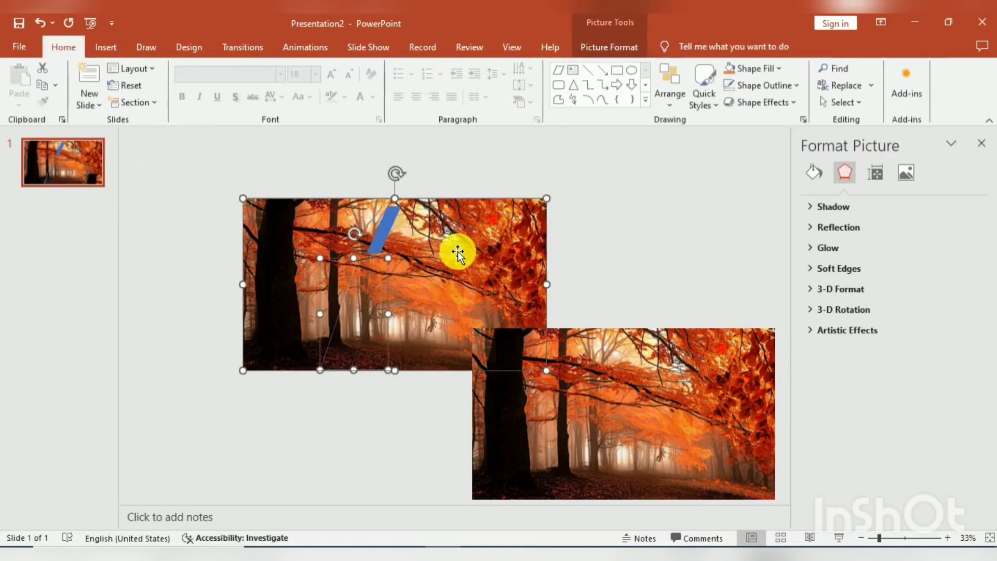
click(630, 207)
click(452, 267)
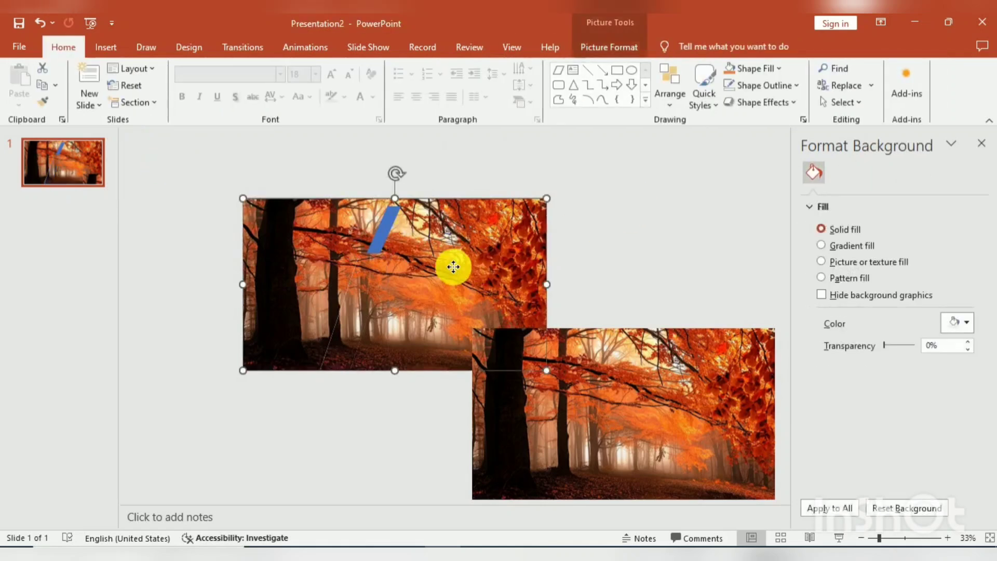
key(Delete)
- Move the second photo over the strips, send it back, and fragment it along the blue strip
drag(603, 382, 367, 246)
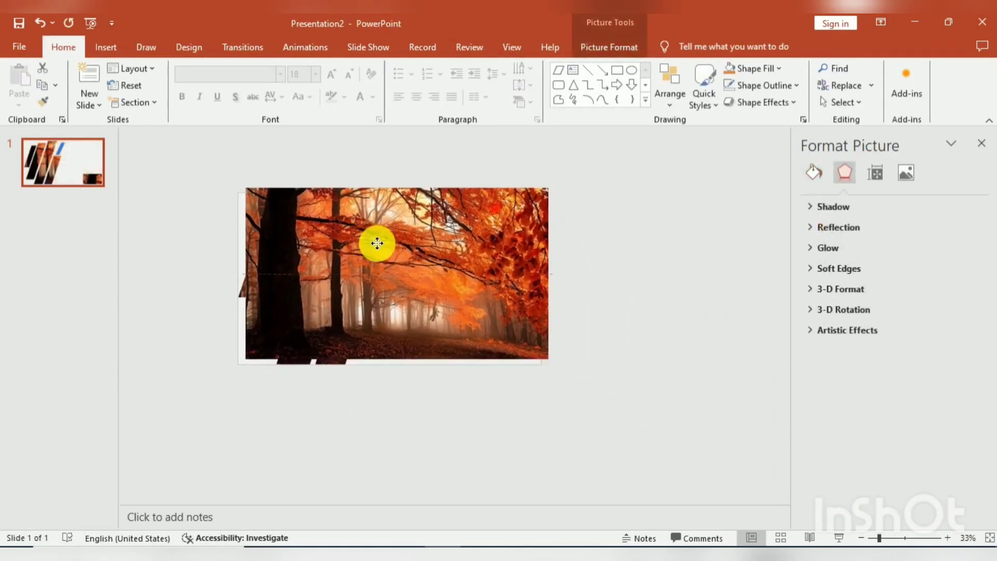
right_click(446, 256)
click(507, 403)
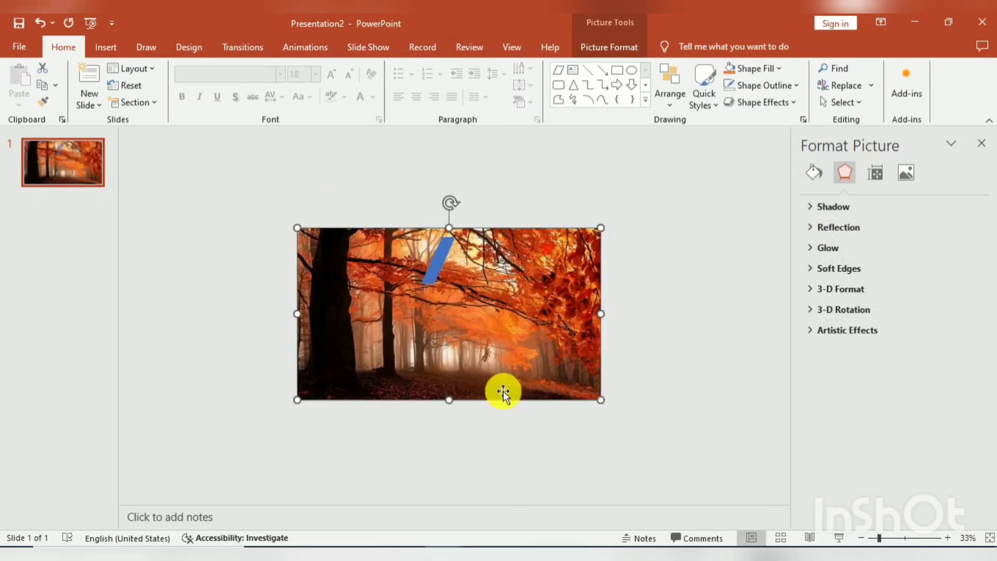
click(437, 264)
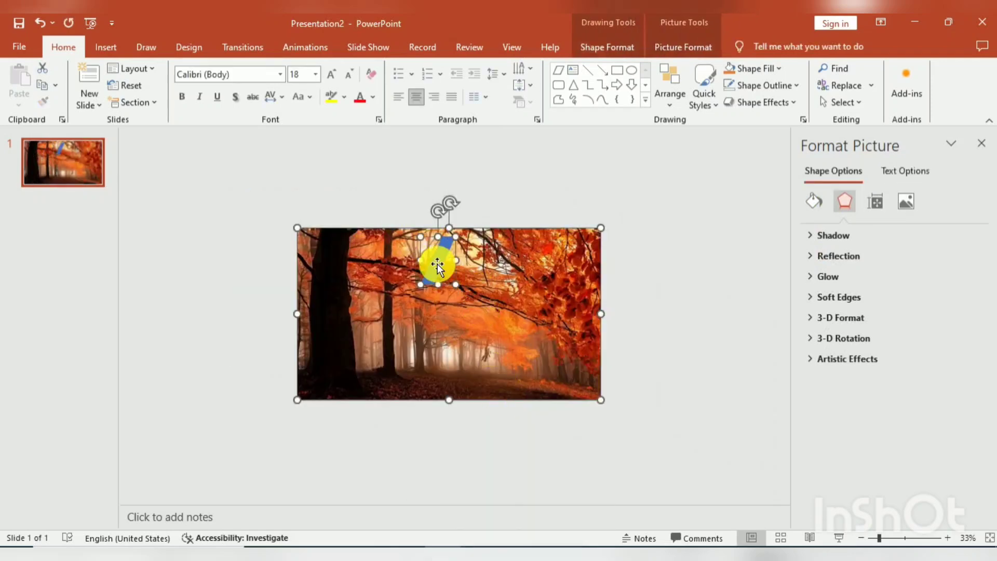
click(603, 40)
click(184, 103)
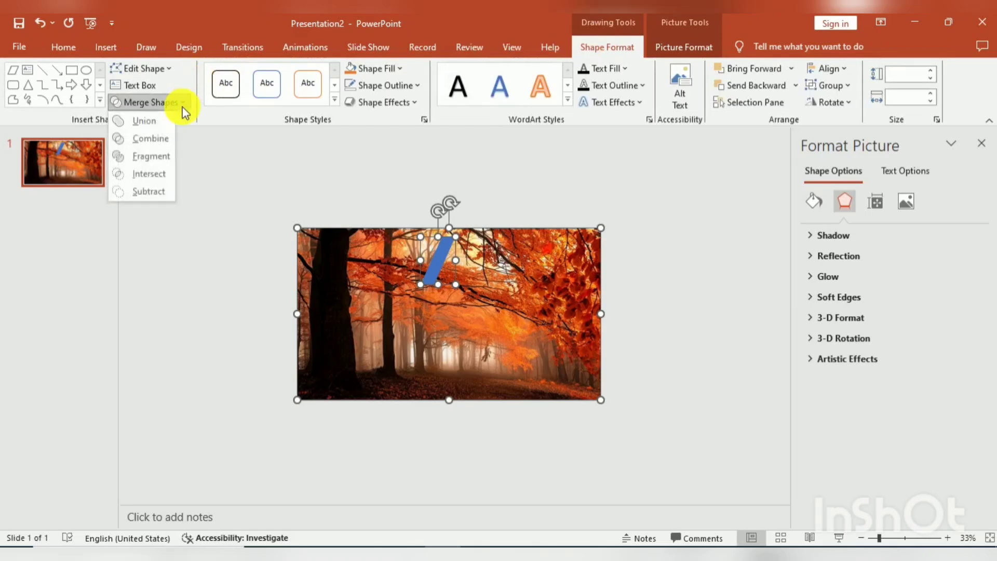
click(165, 157)
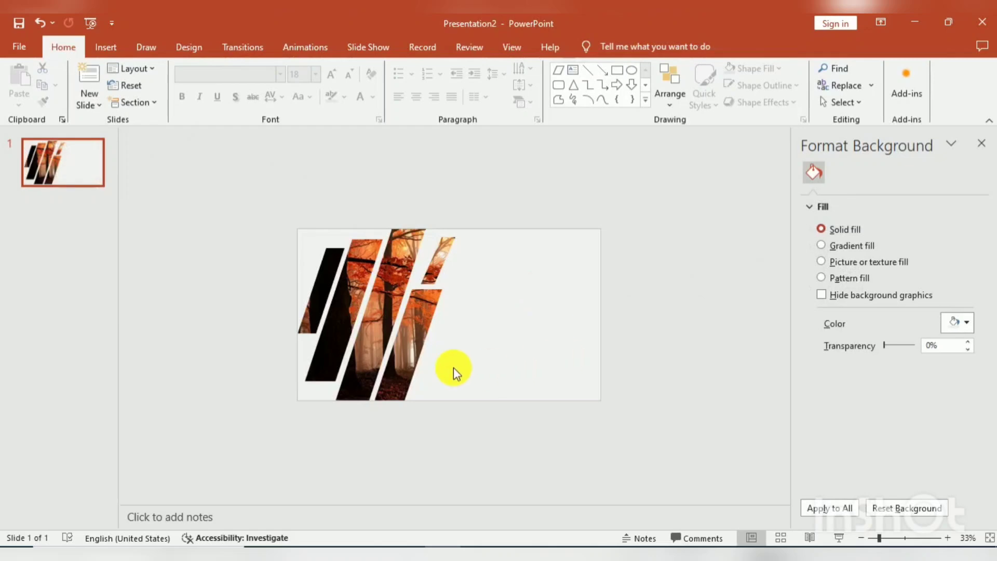
- Apply an outer drop shadow preset to all the slanted photo strips
drag(261, 196, 433, 463)
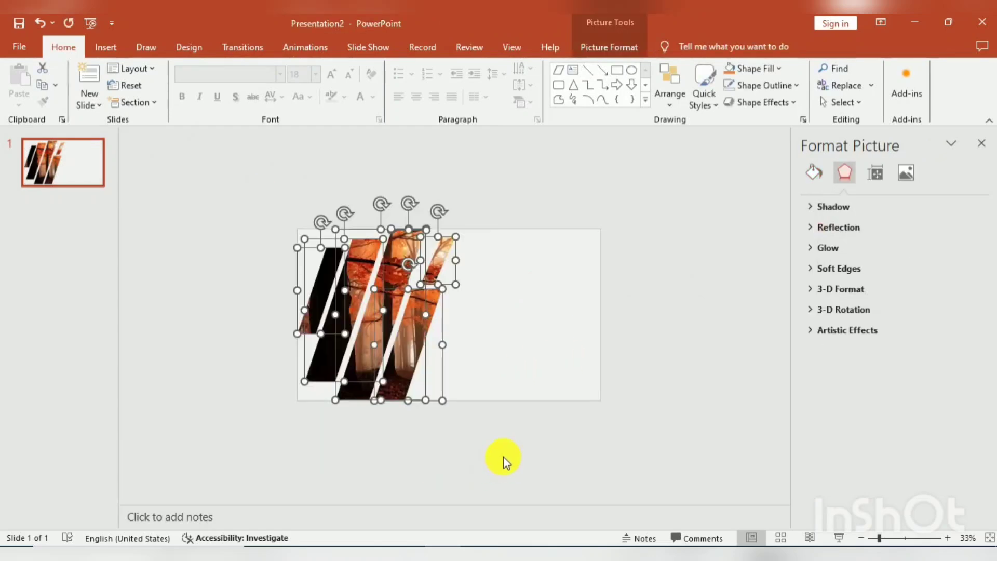
click(611, 48)
click(610, 87)
mouse_move(584, 141)
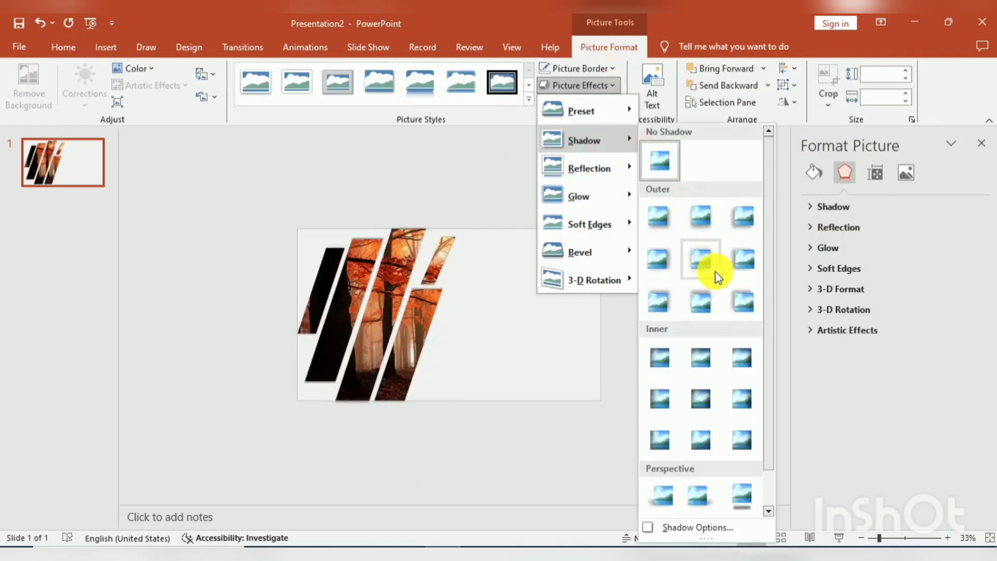
click(715, 271)
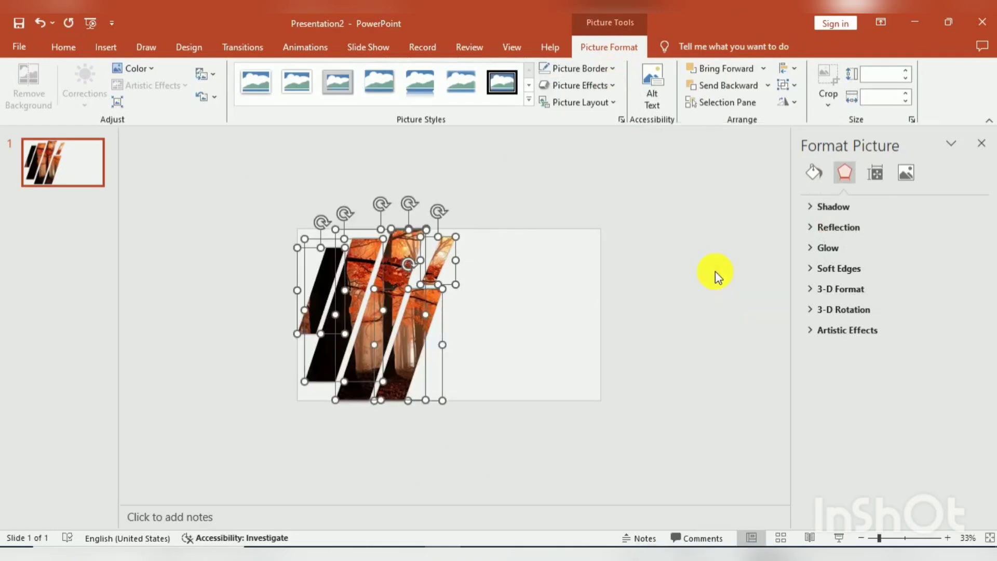
click(655, 292)
- Draw a text box to the right of the photo strips
click(103, 42)
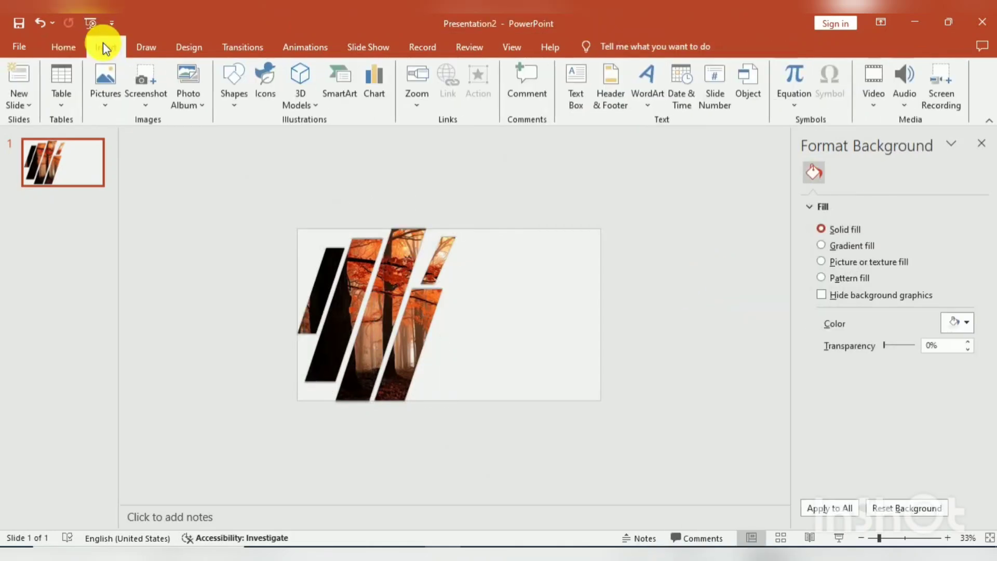
click(235, 96)
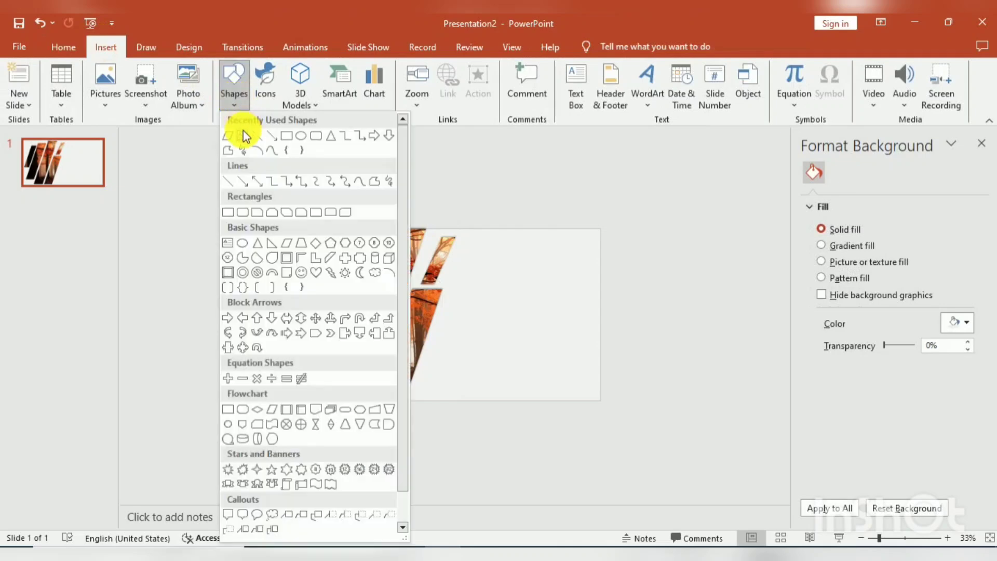
click(243, 135)
mouse_move(468, 272)
mouse_down()
mouse_move(574, 320)
mouse_move(594, 319)
mouse_up()
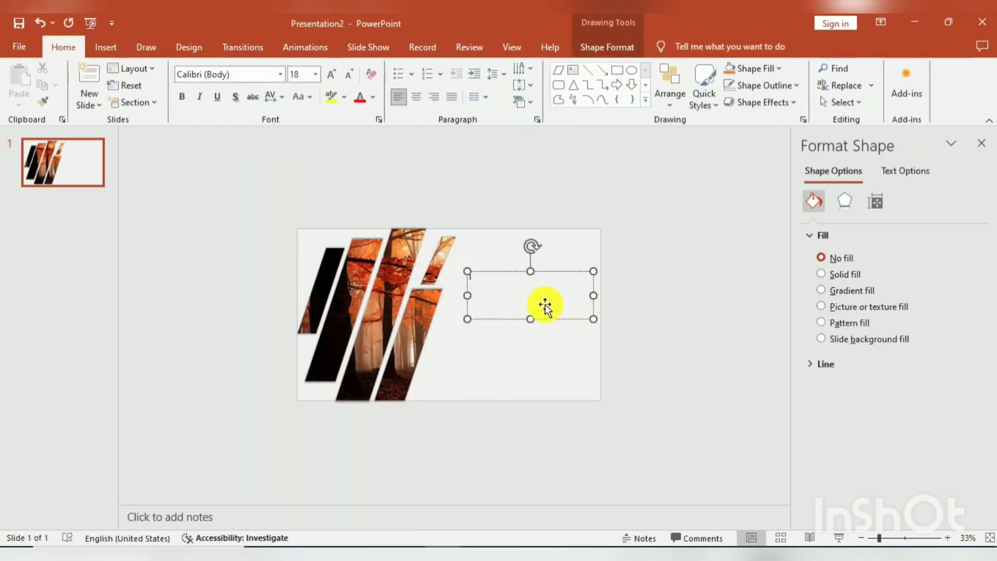
key(Escape)
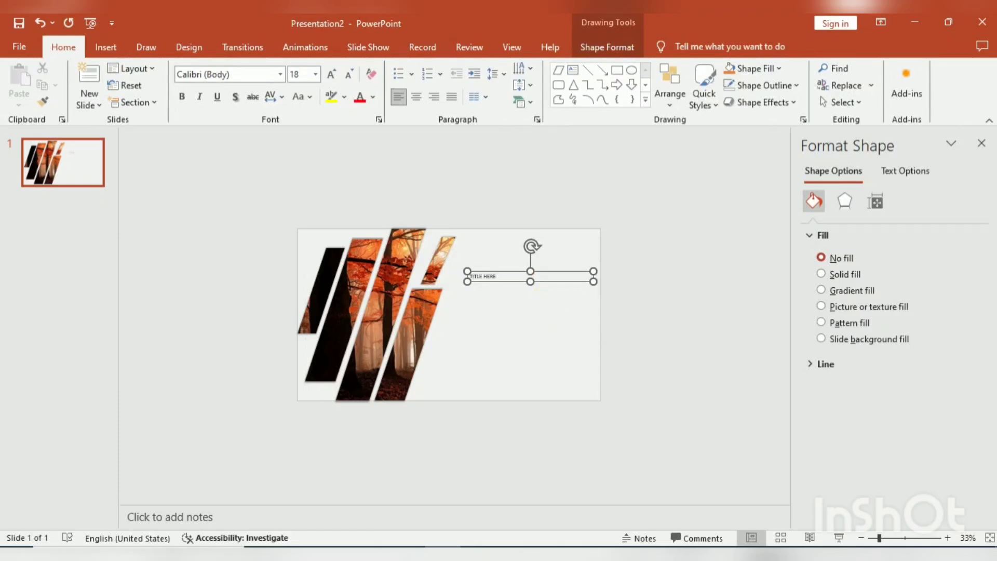
- Format the title text as bold 44-pt Lemon milk
key(ctrl+a)
click(243, 72)
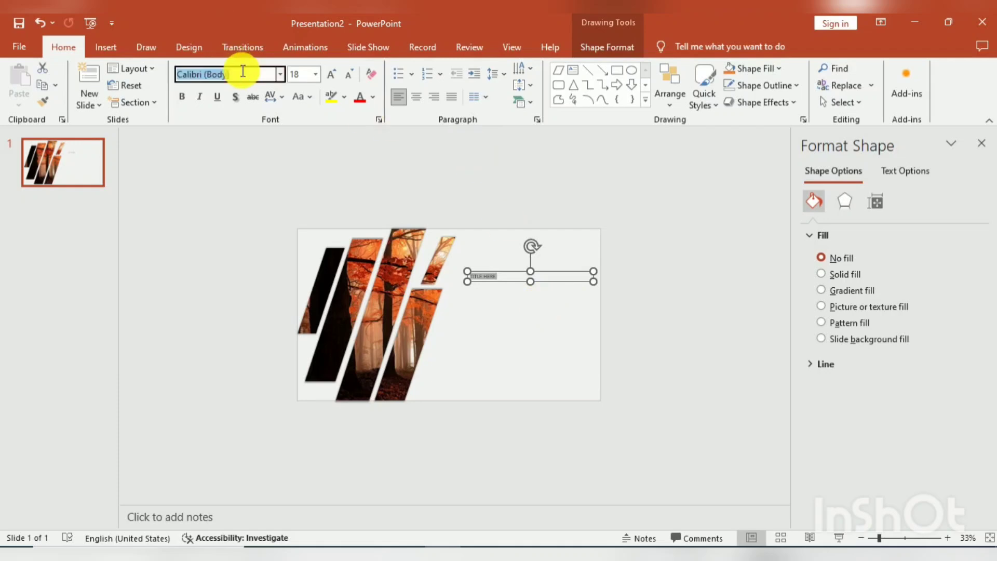
text(Lemon milk)
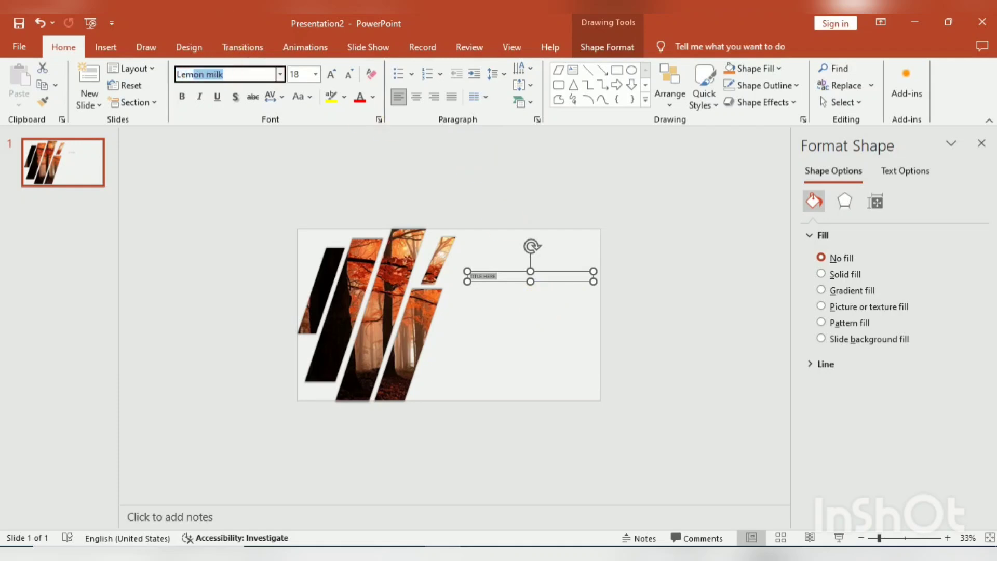
key(Return)
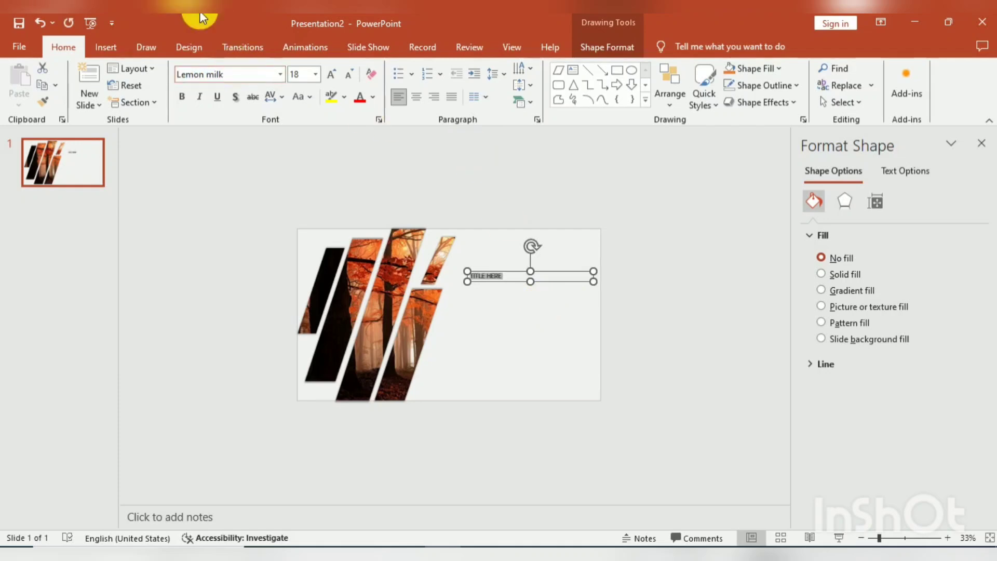
click(318, 76)
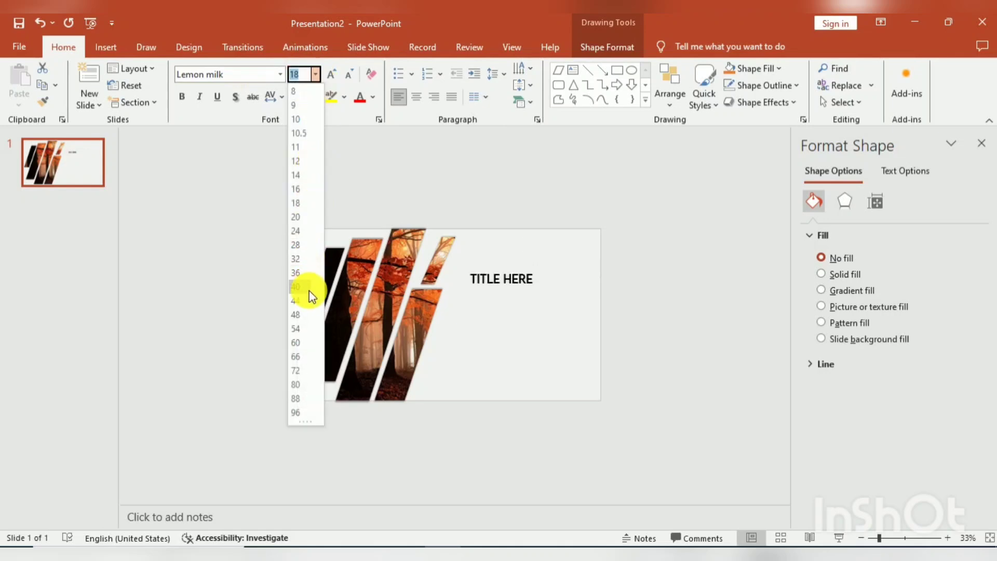
click(306, 294)
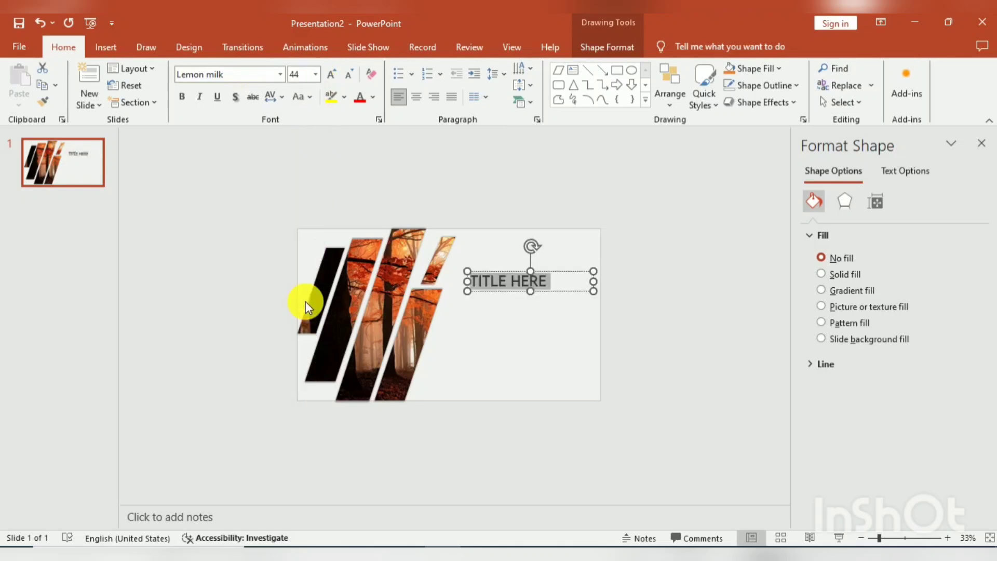
click(184, 99)
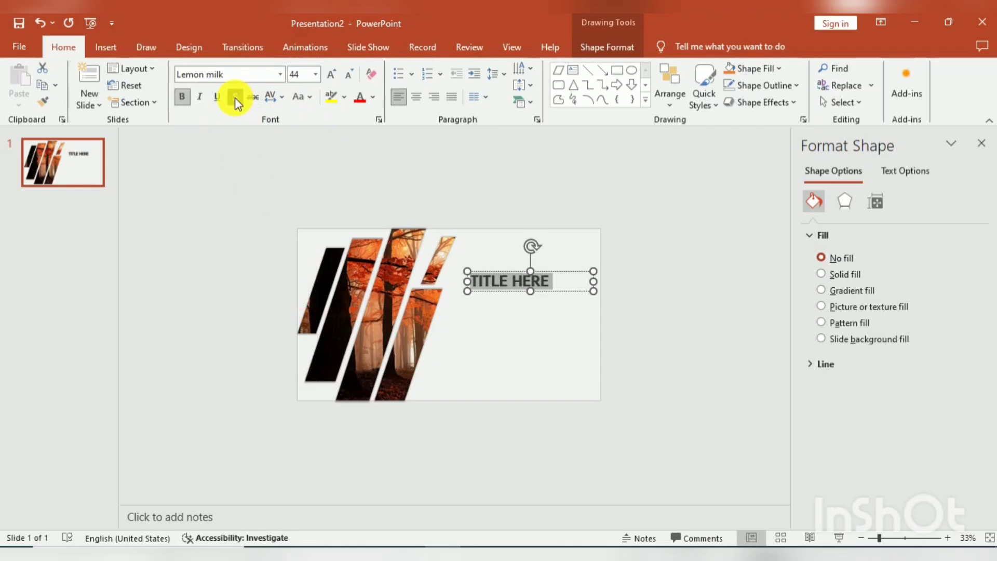
- Centre the title and colour it orange-red sampled from the forest photo
click(418, 97)
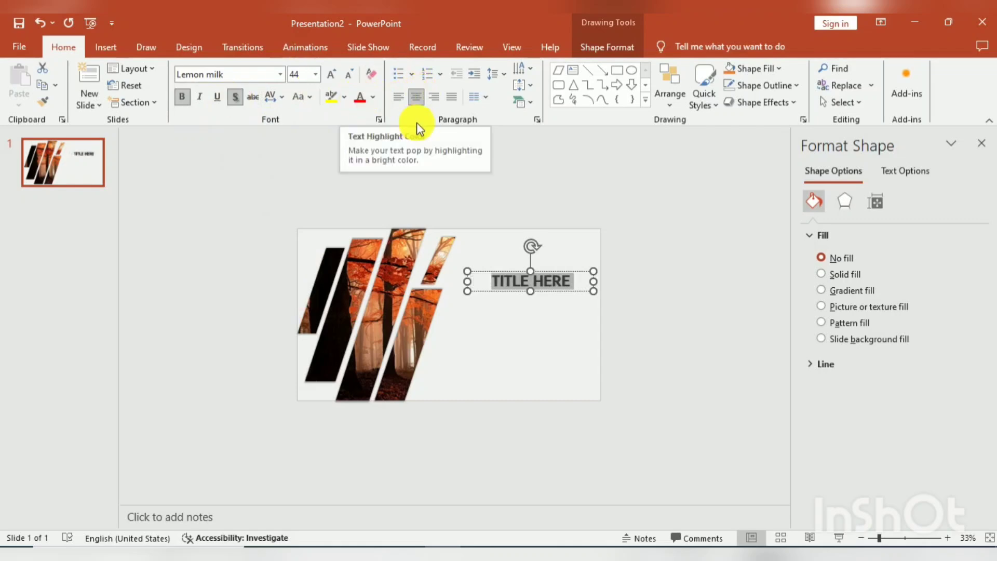
click(373, 97)
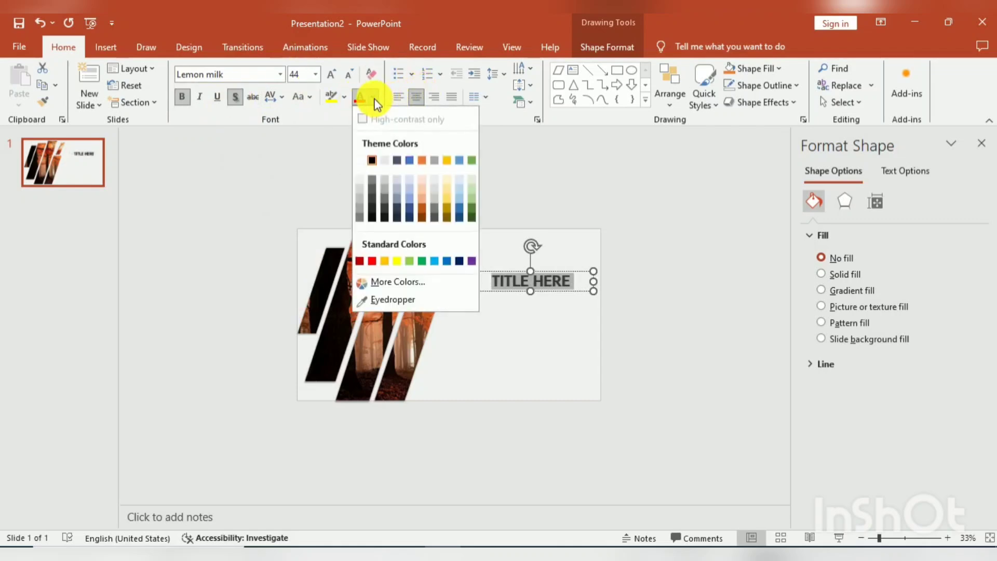
click(393, 300)
click(394, 274)
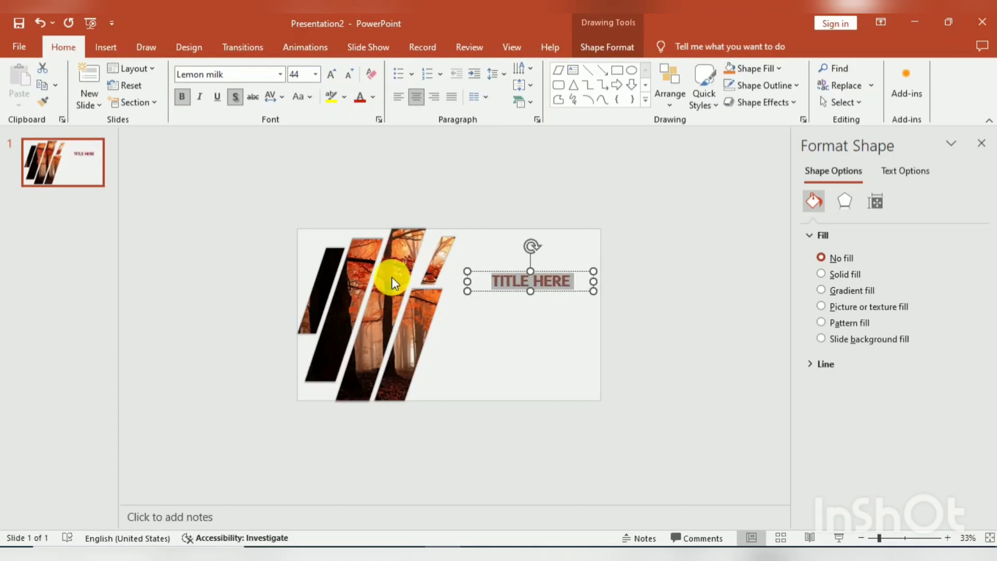
scroll(392, 276, up, 3)
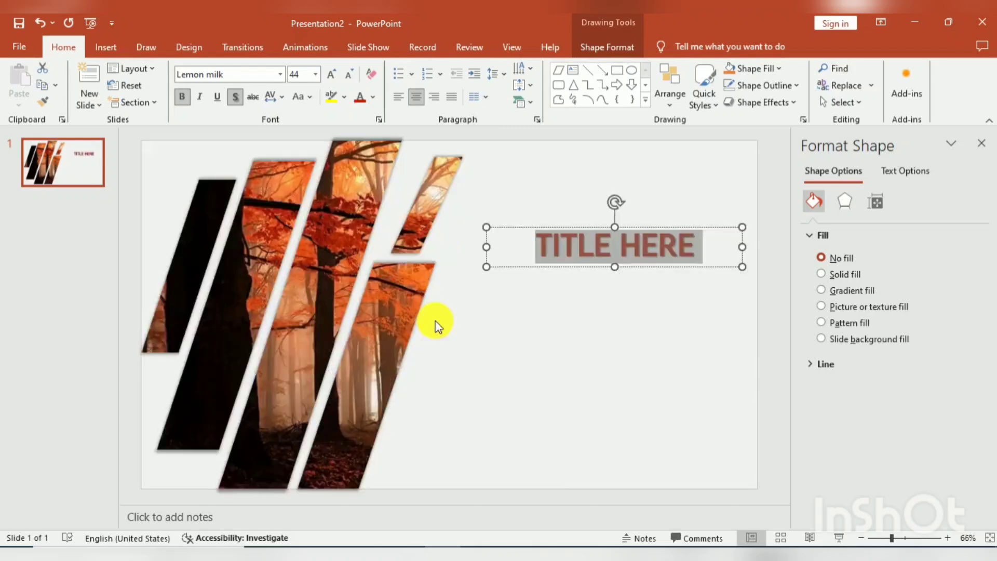
- Draw a thin horizontal straight line just beneath the TITLE HERE heading
click(107, 51)
click(231, 93)
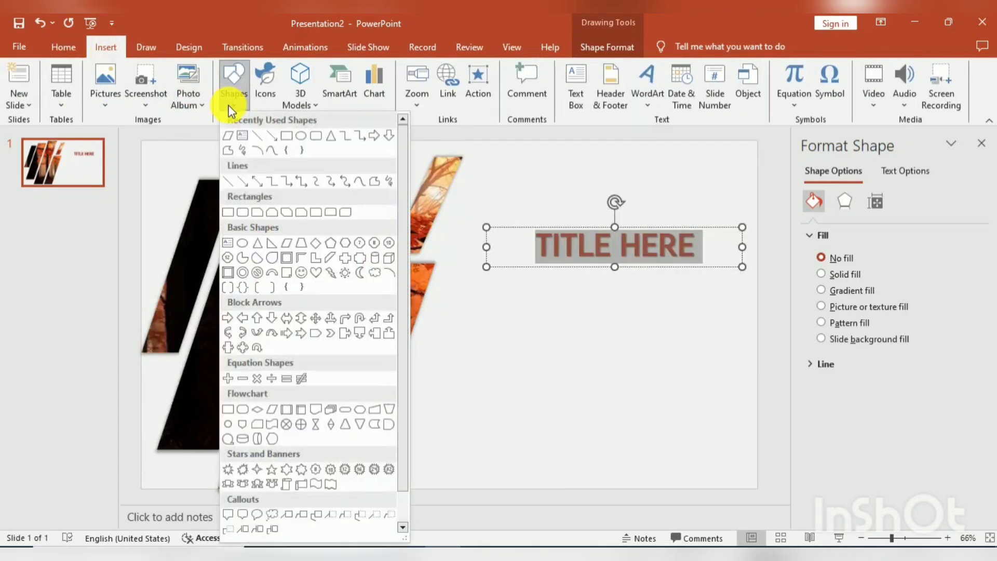
click(256, 135)
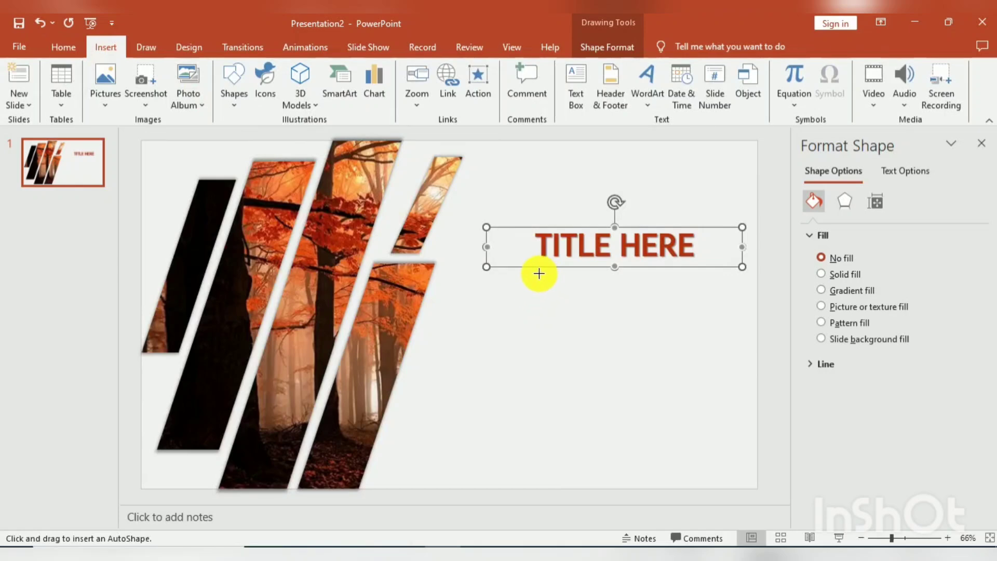
drag(539, 273, 696, 273)
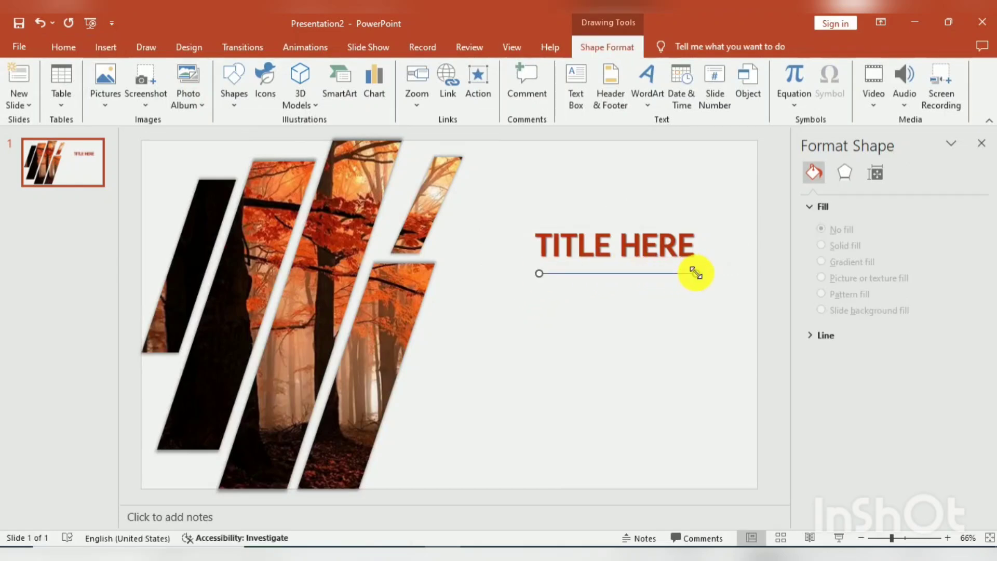
- Apply a dark line style and green outline colour to the title underline
click(335, 98)
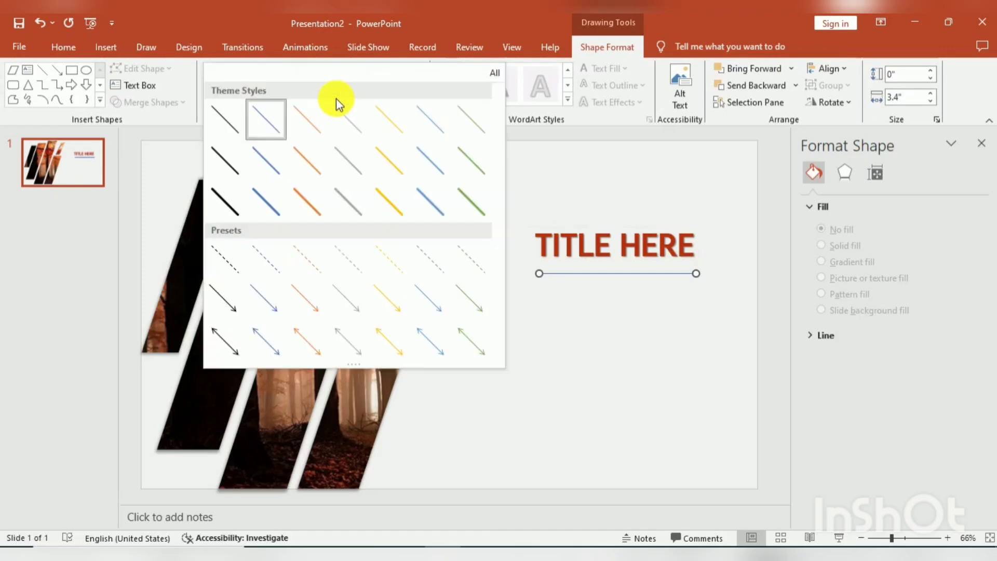
click(229, 198)
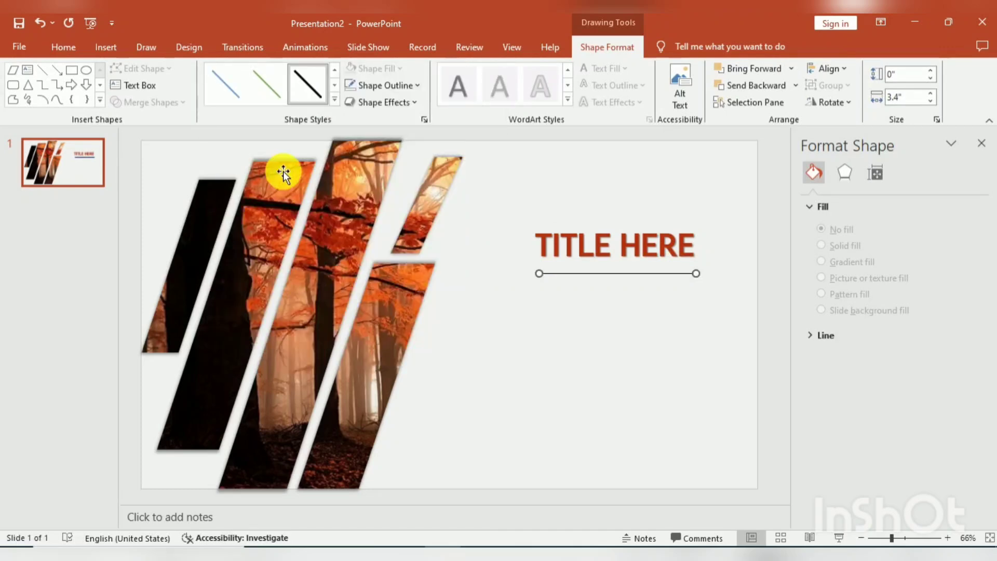
click(415, 85)
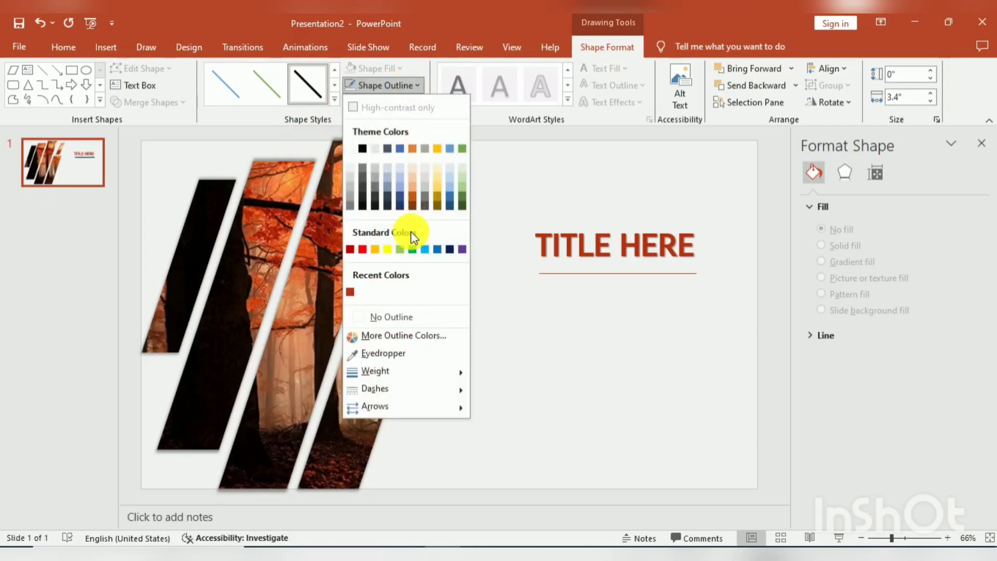
click(413, 251)
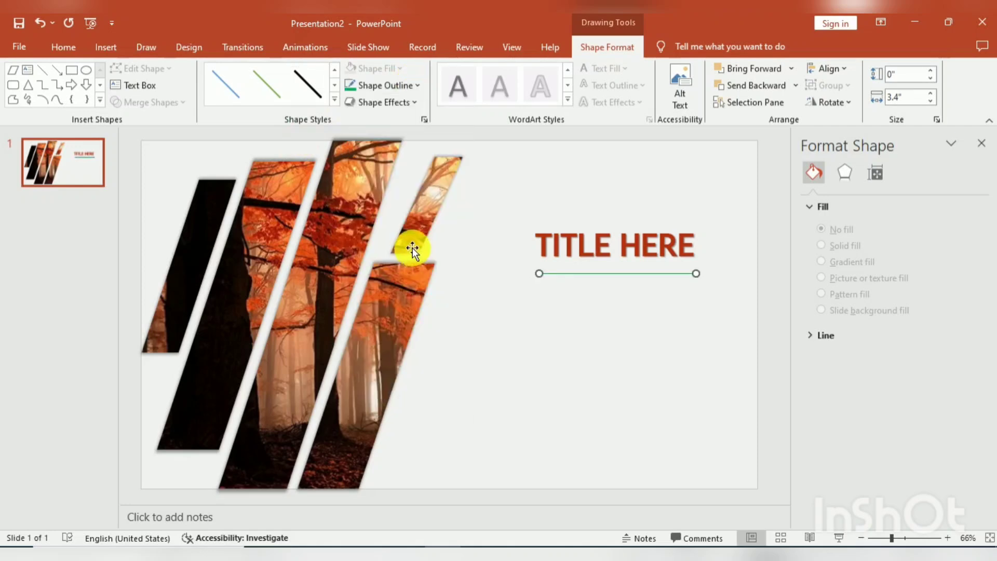
click(308, 84)
- Thicken the underline to 2¼ pt and nudge it up snug under the title
click(415, 85)
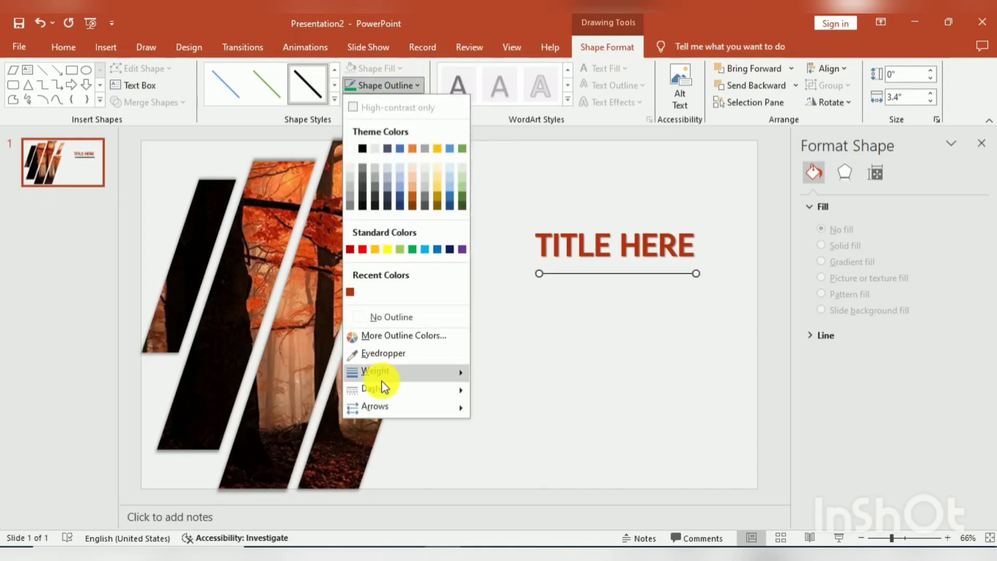
mouse_move(375, 370)
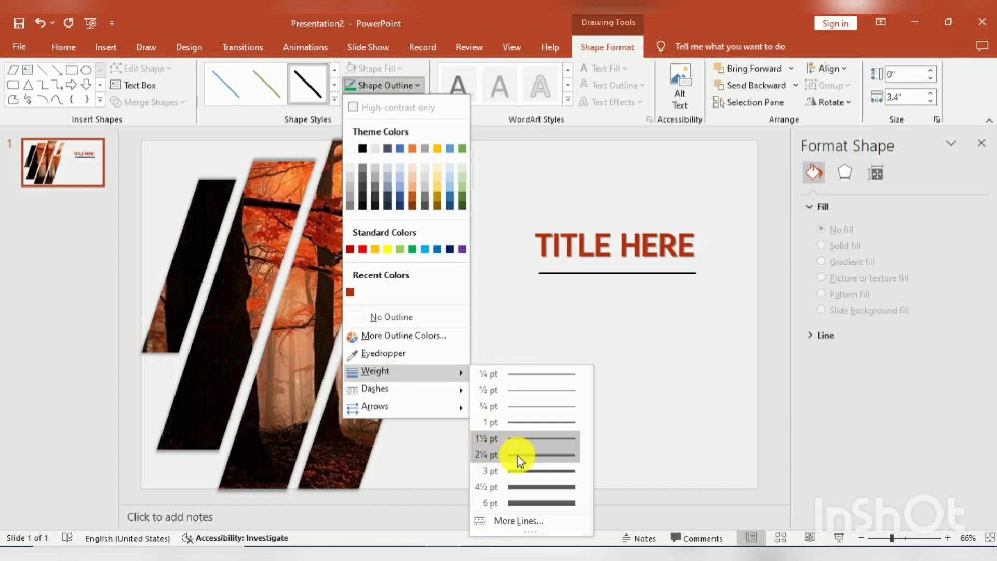
click(517, 455)
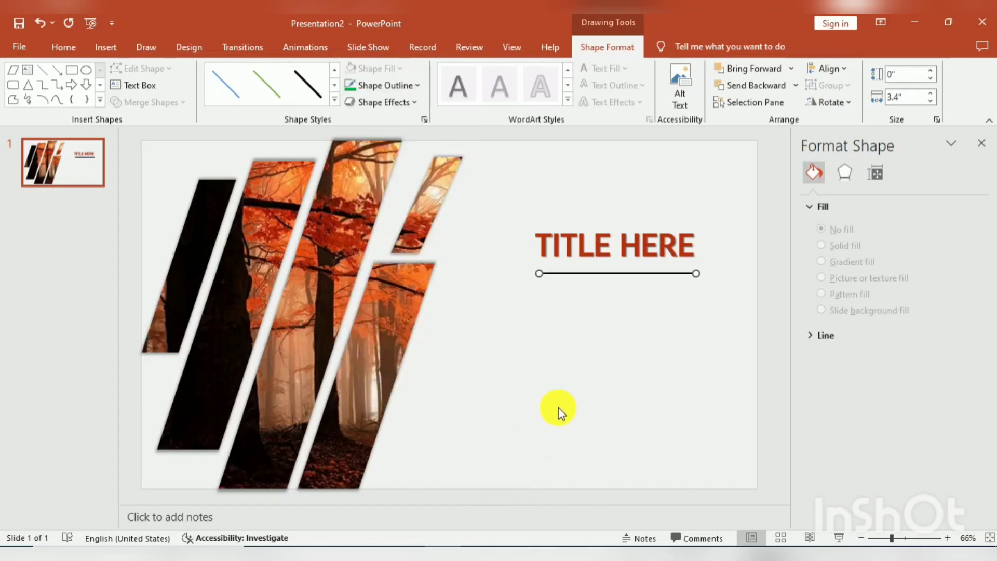
key(ctrl+Up)
key(ctrl+Up)
key(ctrl+Up)
key(ctrl+Up)
key(ctrl+Up)
key(ctrl+Up)
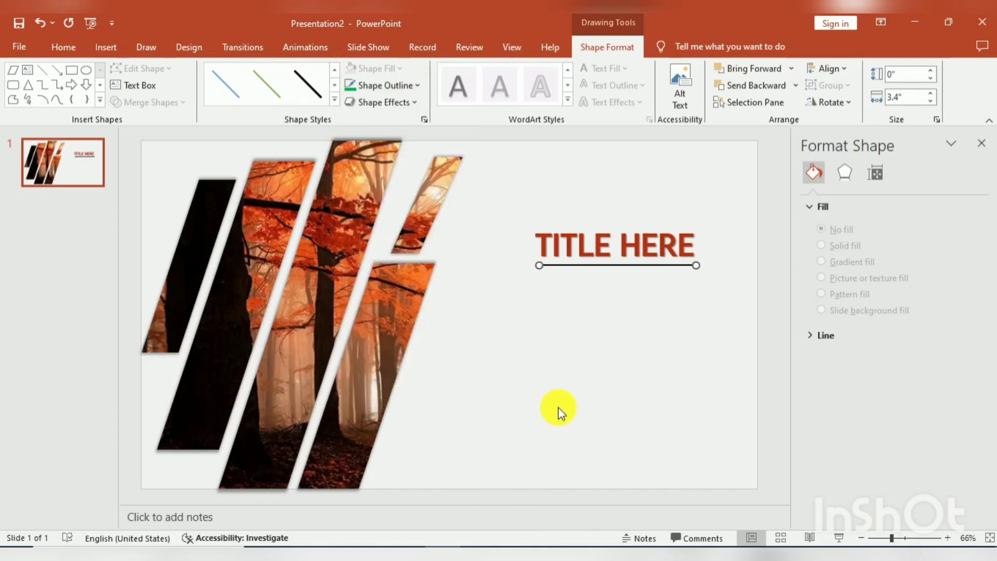
key(ctrl+Up)
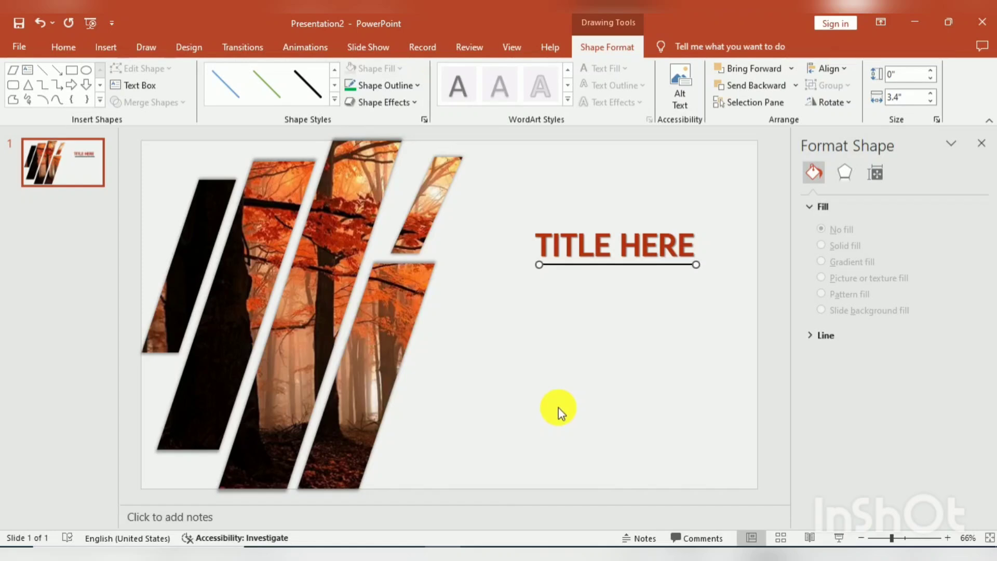
click(105, 46)
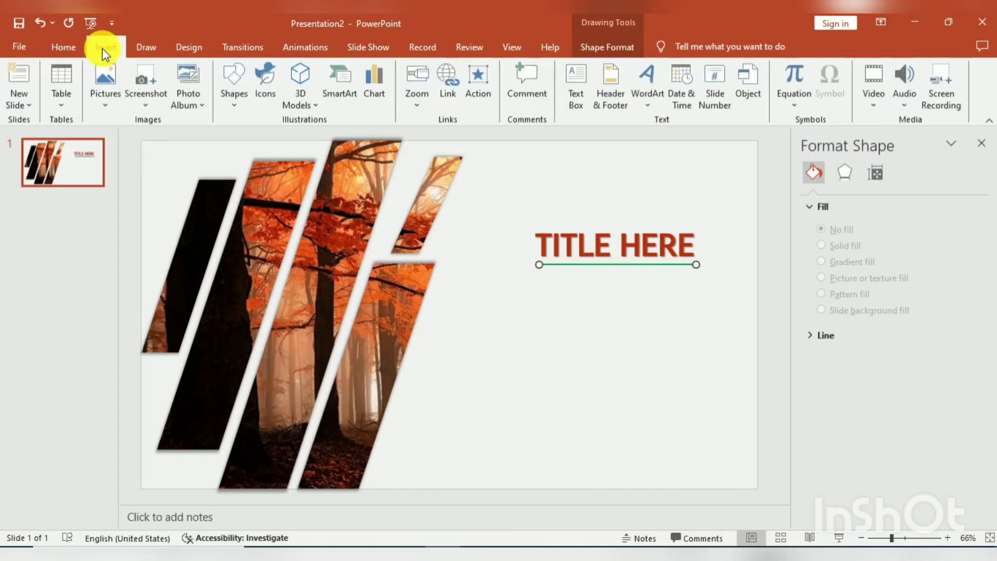
- Draw a text box below the title, paste sample text, and set it to Brush Script MT
click(234, 104)
click(242, 135)
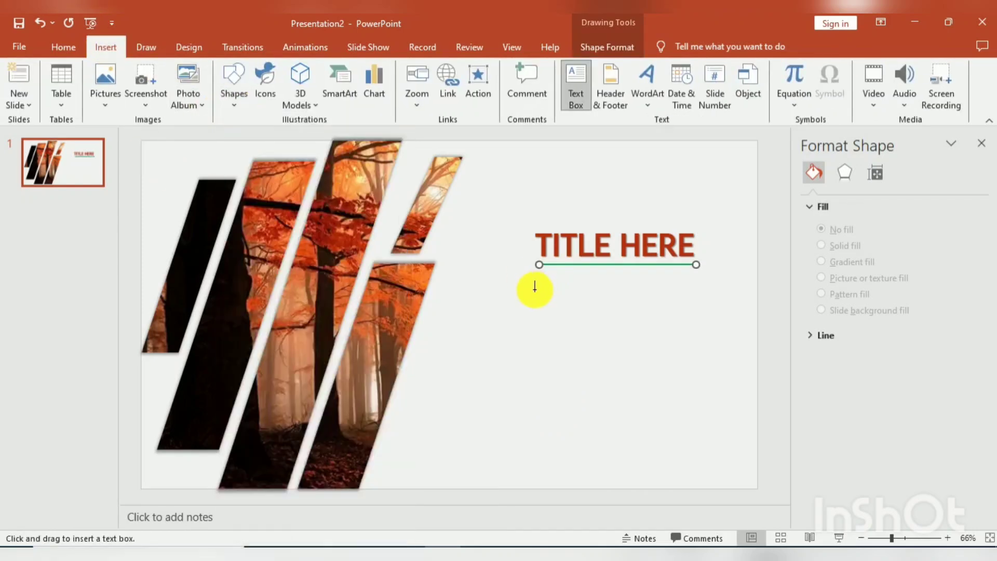
drag(538, 289, 721, 449)
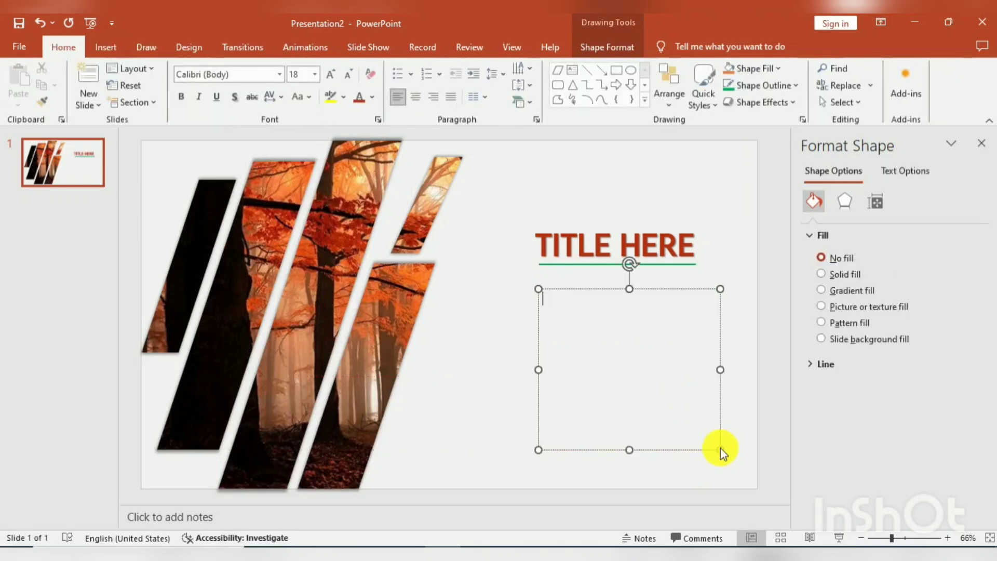
text(The quick brown fox jumps over the lazy dog. The quick brown fox jumps over the lazy dog. The quick brown fox jumps over the lazy dog. The quick brown fox jumps over the lazy dog. The quick brown fox jumps over the lazy dog.)
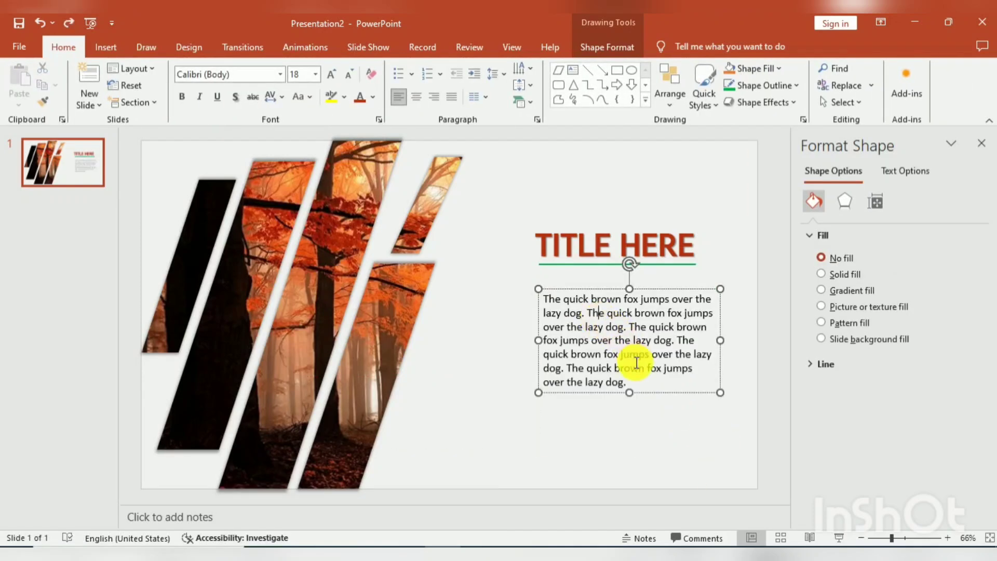
key(ctrl+a)
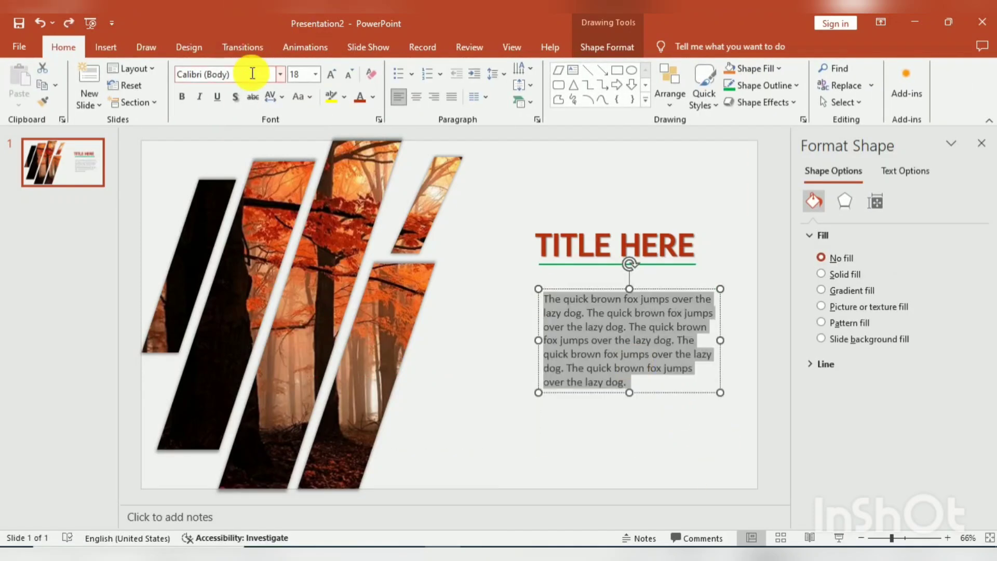
click(250, 76)
text(Brush Script MT)
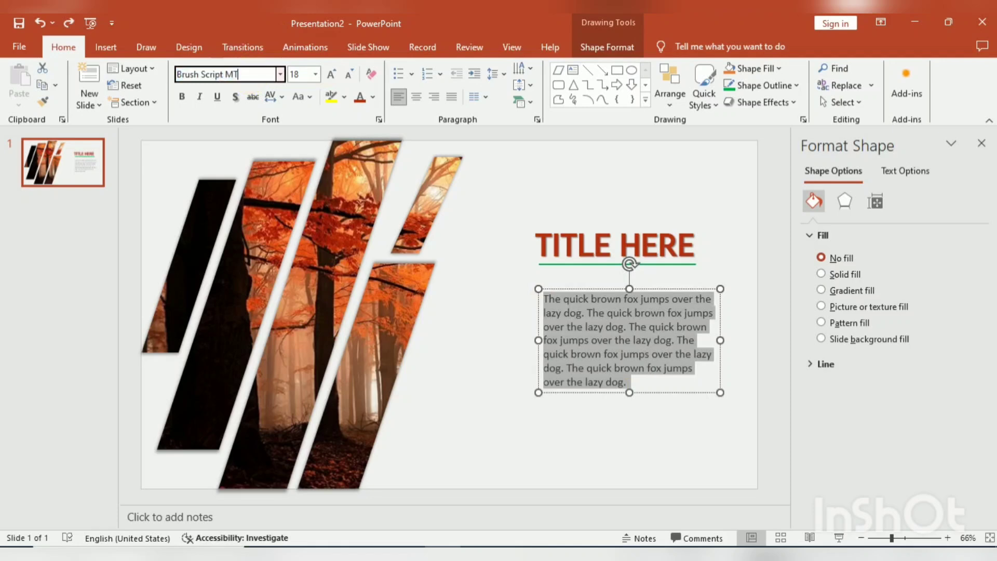
key(Return)
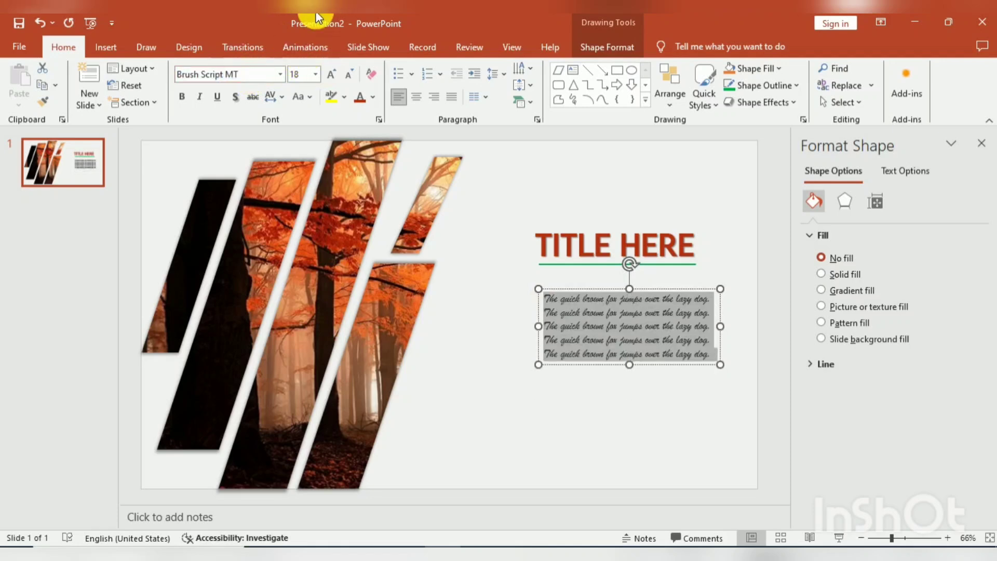
- Centre the body text at 24 pt, widen the box, and move it up slightly
click(416, 96)
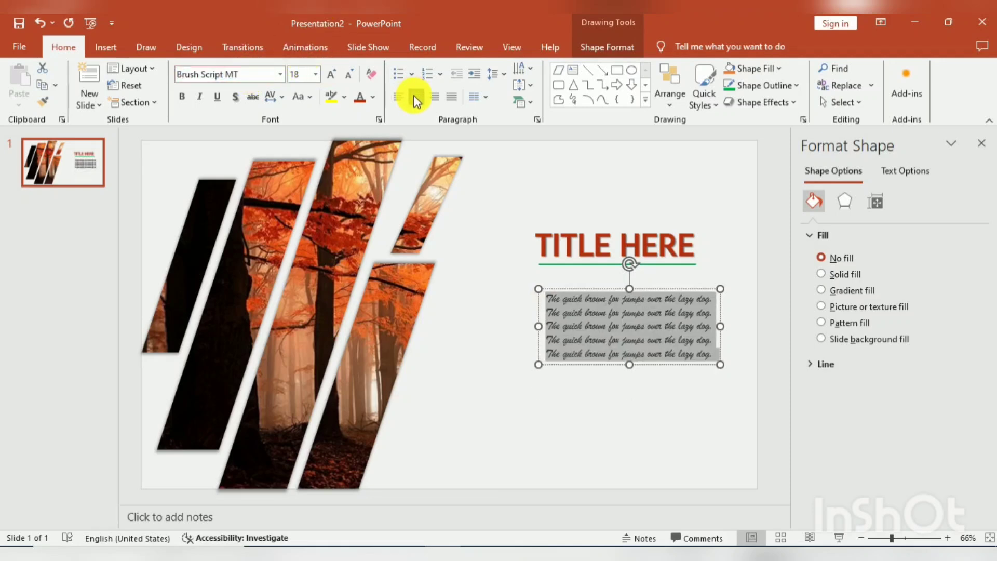
click(332, 77)
click(332, 77)
click(332, 77)
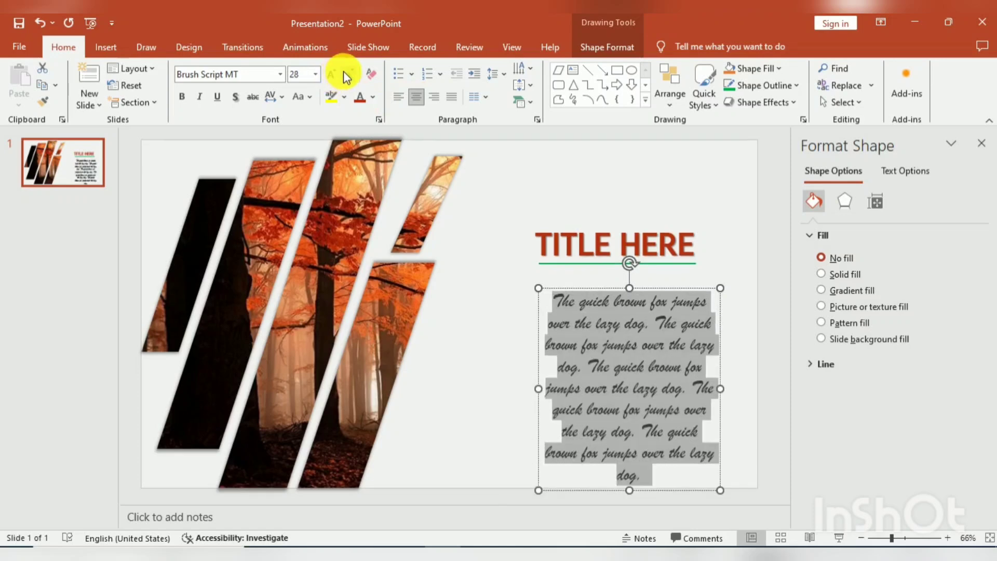
click(349, 74)
drag(538, 366, 515, 366)
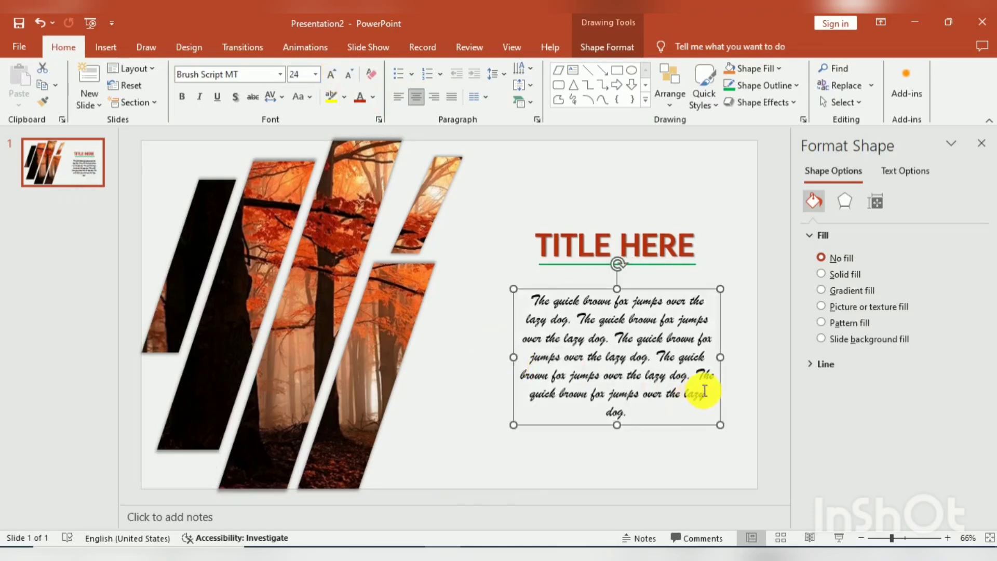
drag(720, 358, 730, 357)
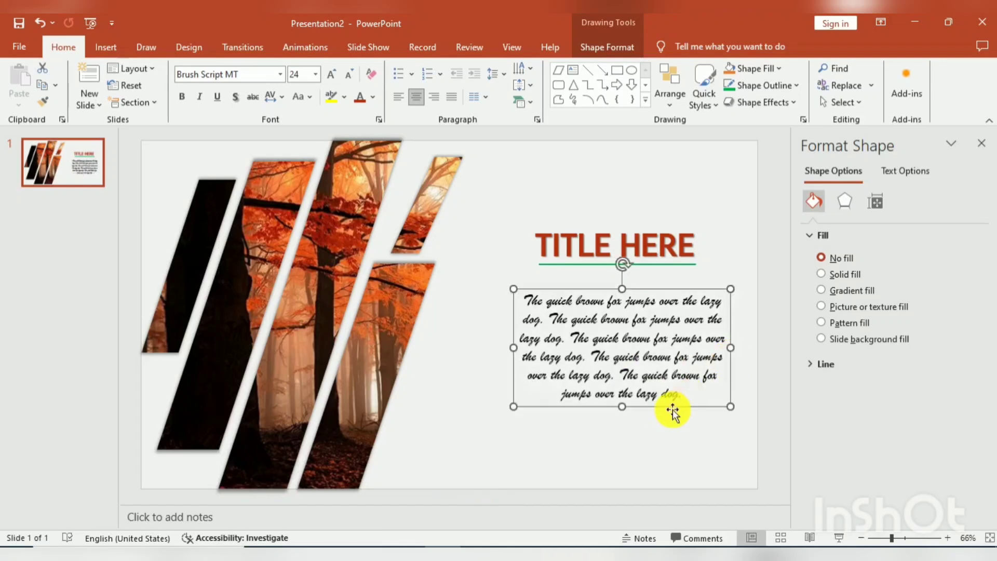
drag(655, 406, 654, 401)
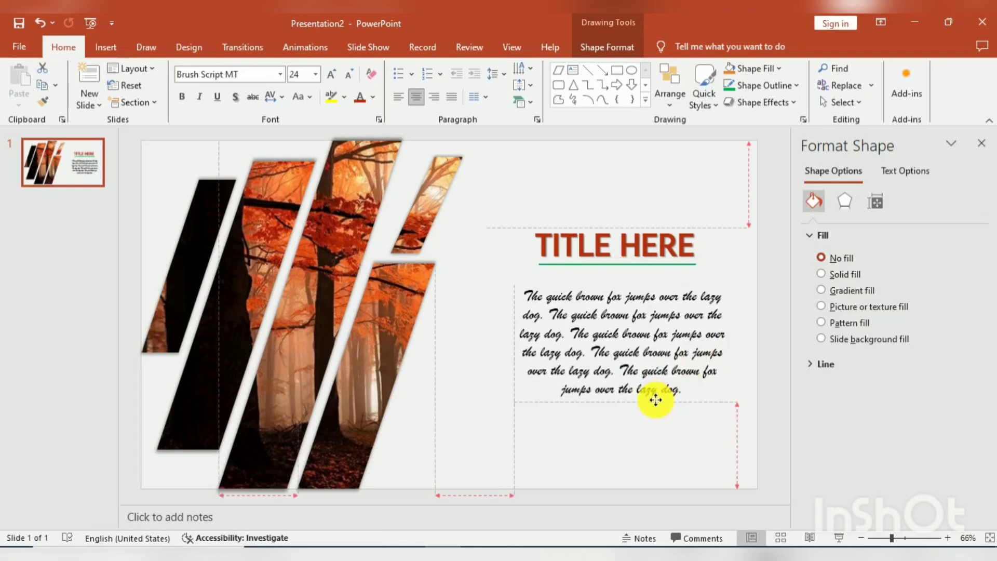
click(634, 435)
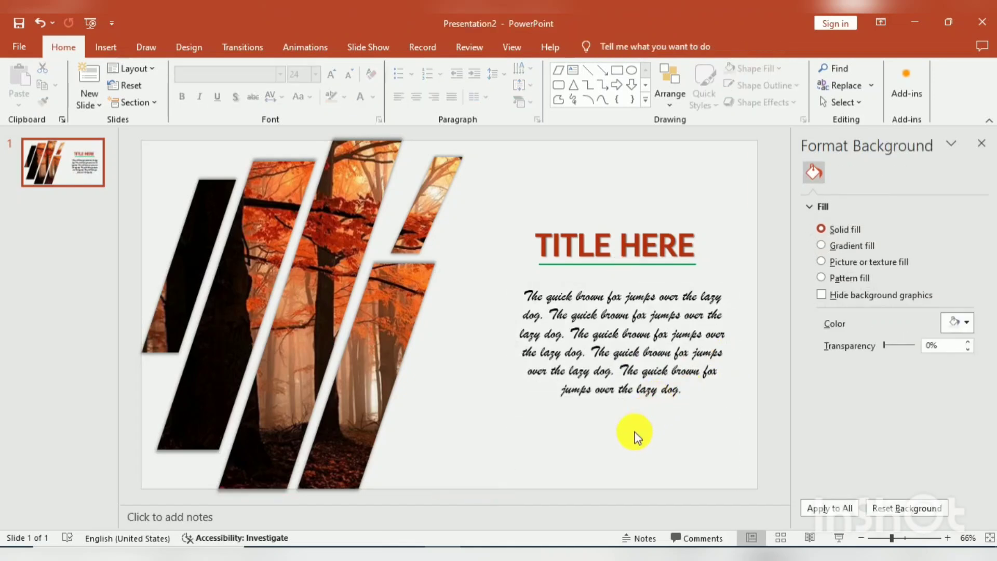
- Duplicate slide 1 as slide 2 and return to slide 1
right_click(81, 166)
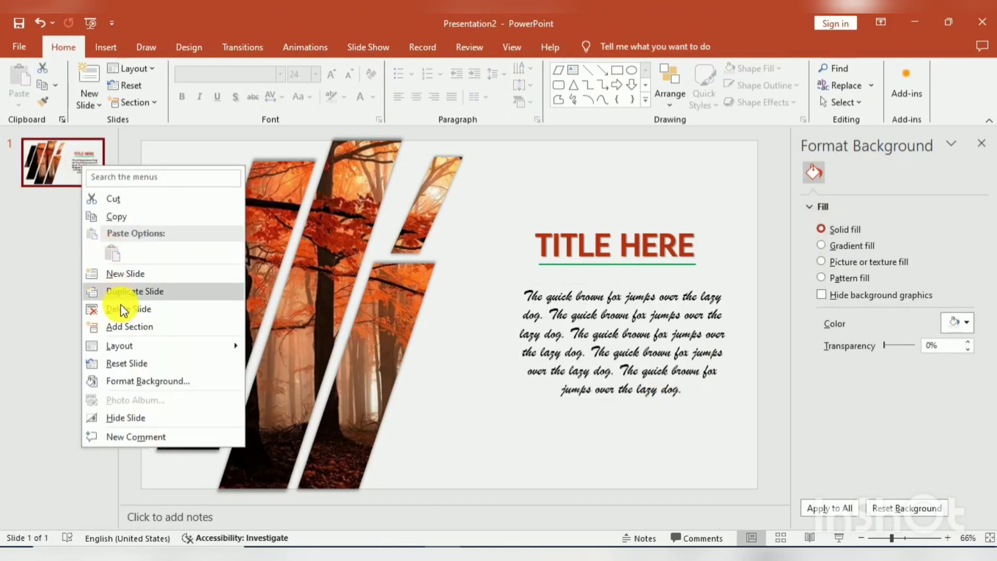
click(118, 290)
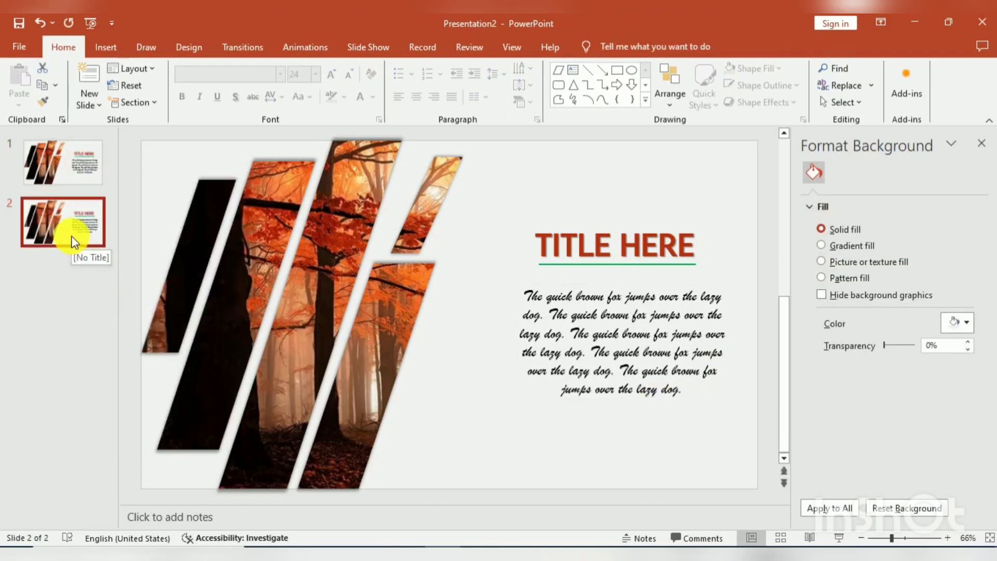
click(43, 162)
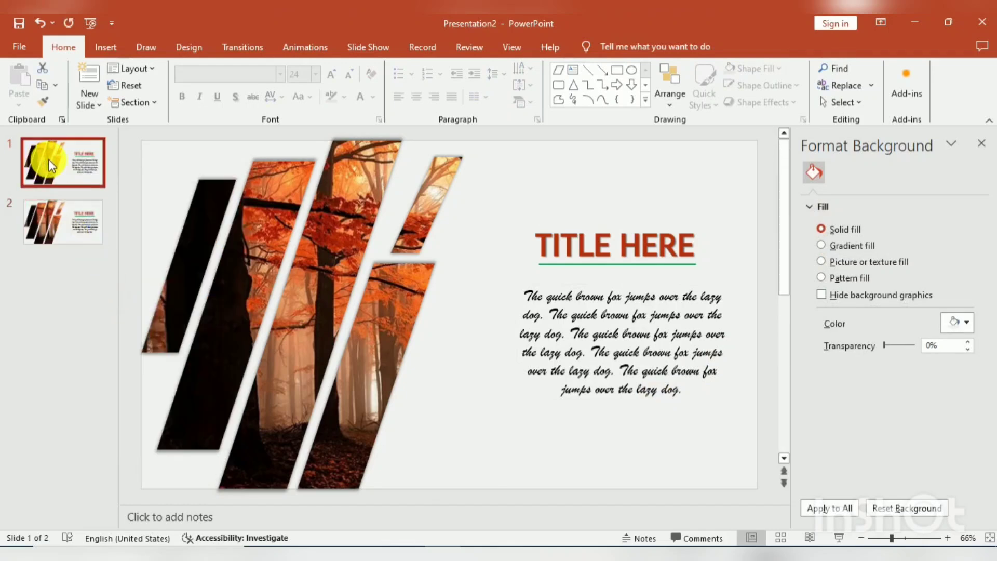
- Move the black strip and a tall strip off the slide's left side
scroll(295, 235, down, 2)
scroll(295, 235, down, 2)
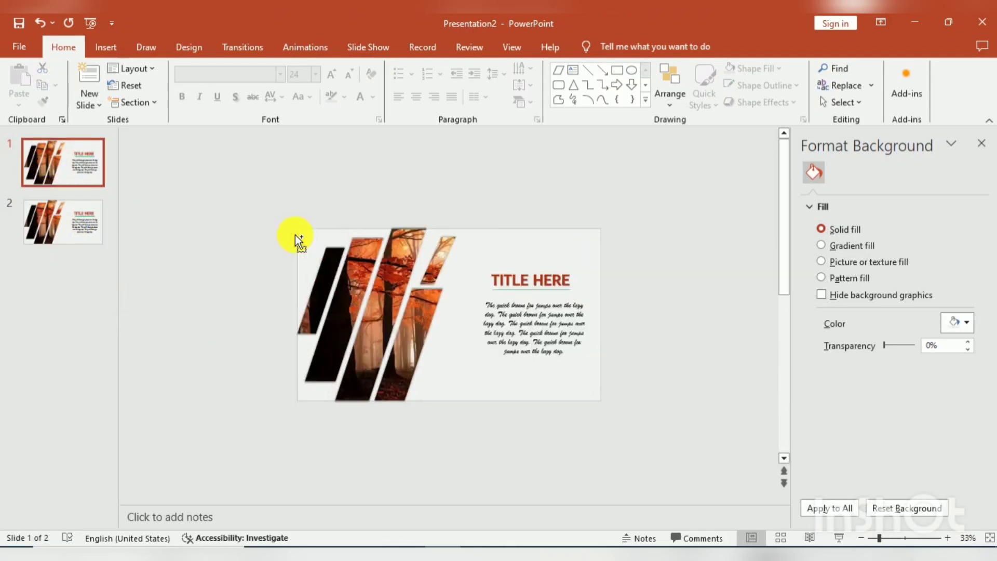
click(331, 269)
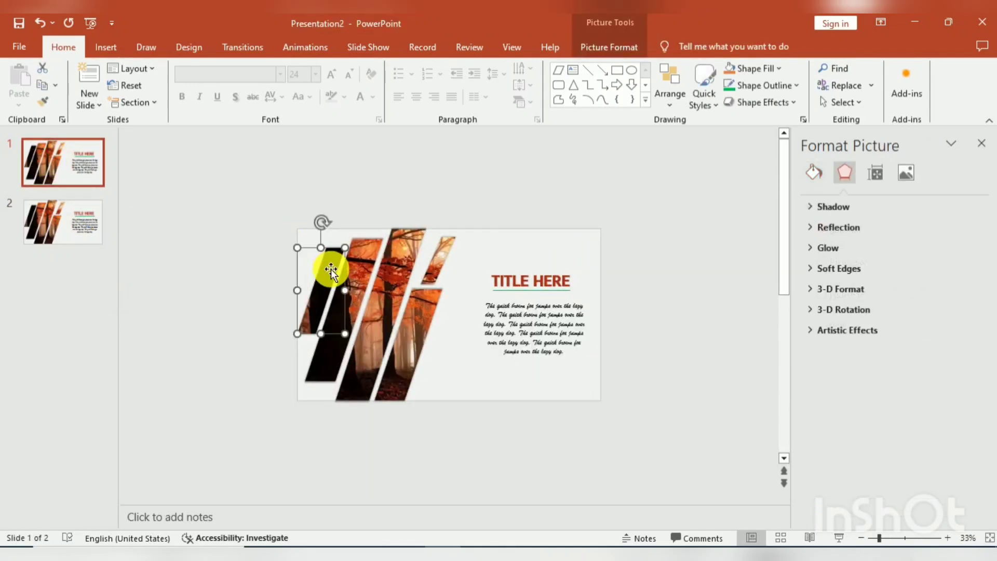
drag(329, 269, 262, 238)
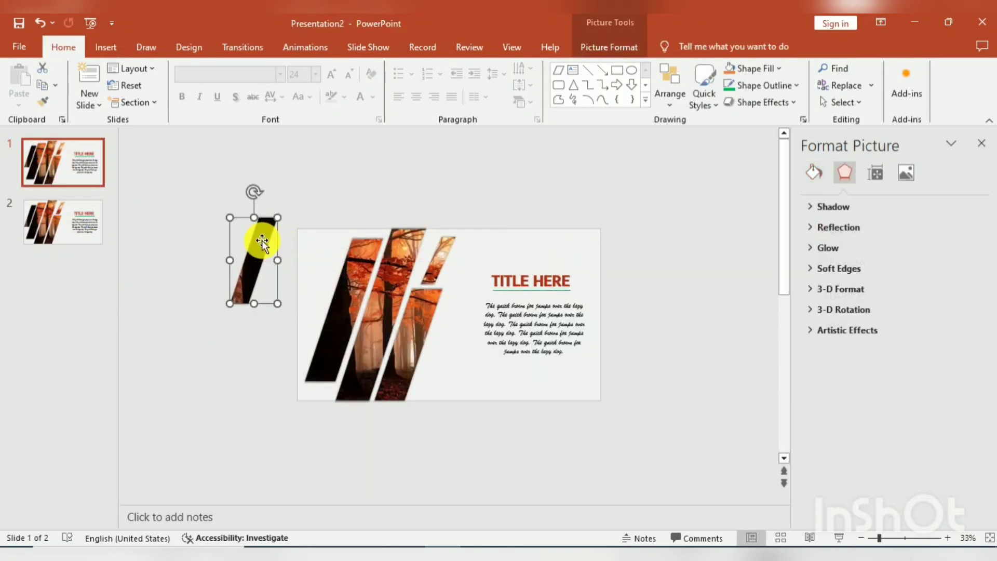
drag(361, 267, 288, 441)
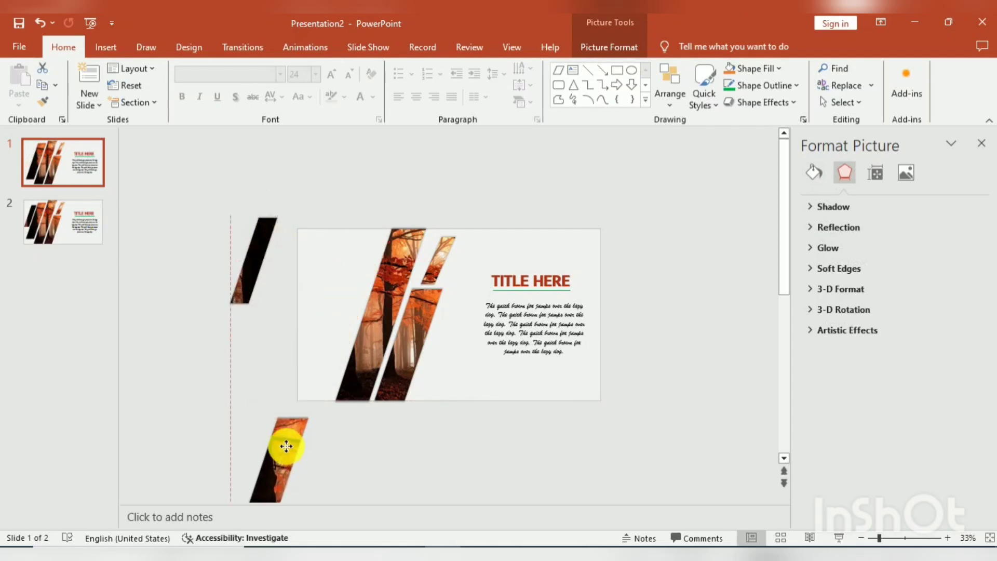
drag(288, 440, 280, 445)
- Move the remaining photo strips off the slide's top and bottom edges
scroll(281, 445, down, 2)
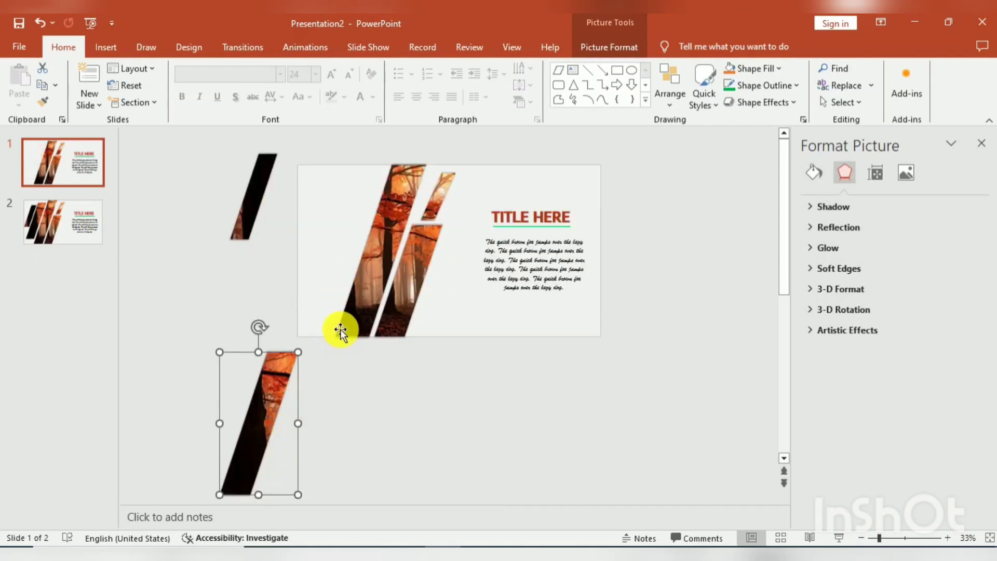
click(366, 311)
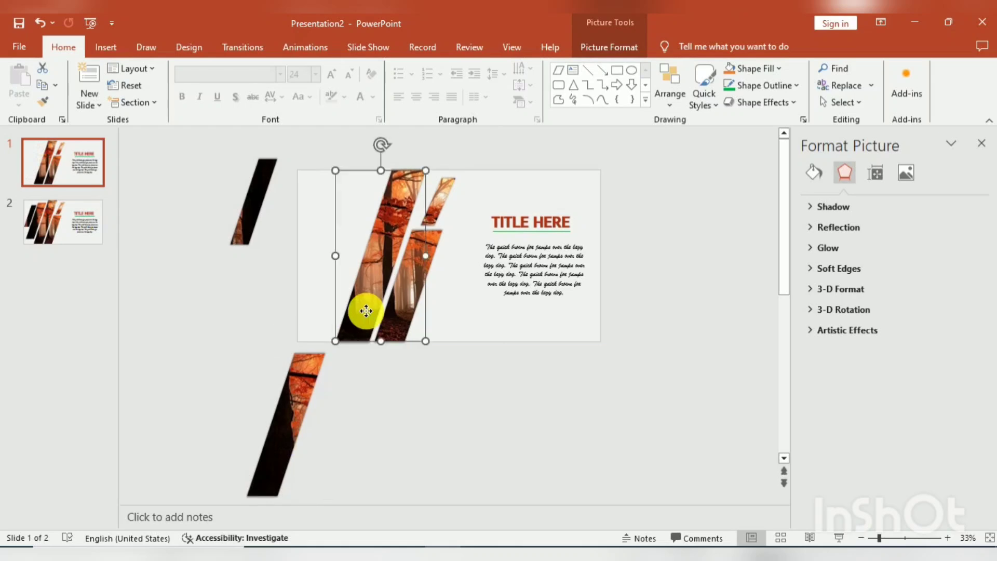
drag(366, 310, 403, 127)
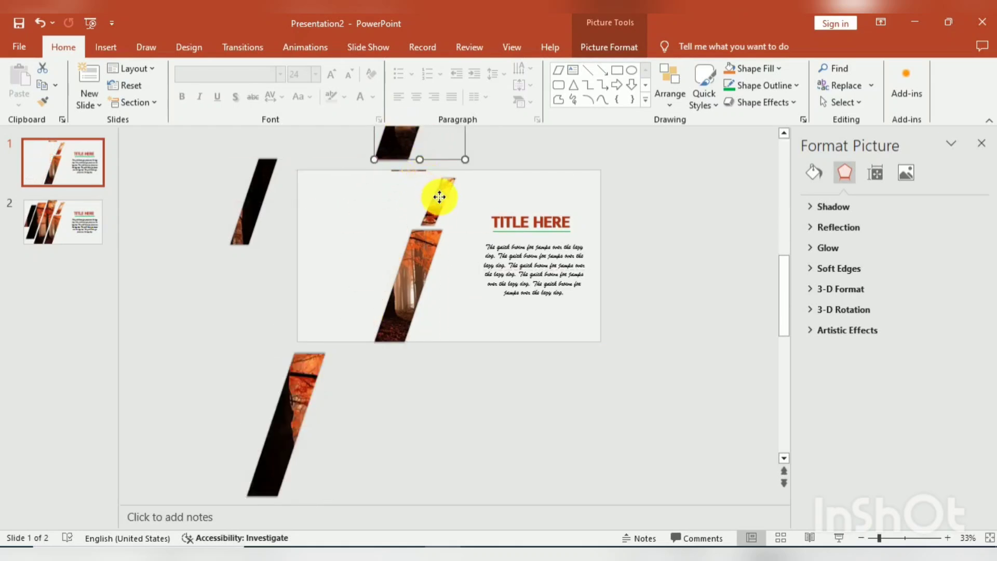
drag(440, 196, 472, 138)
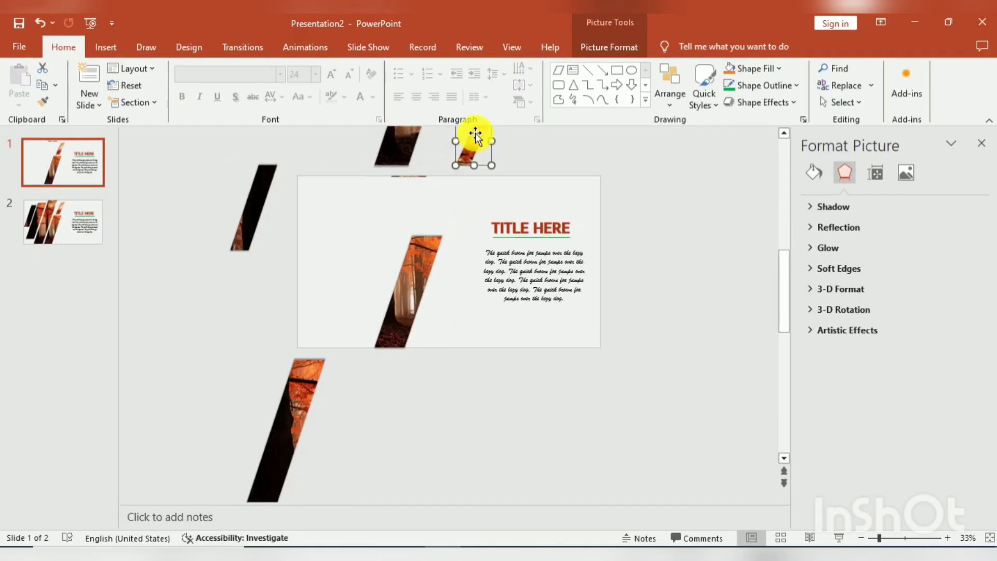
click(419, 274)
drag(419, 272, 396, 417)
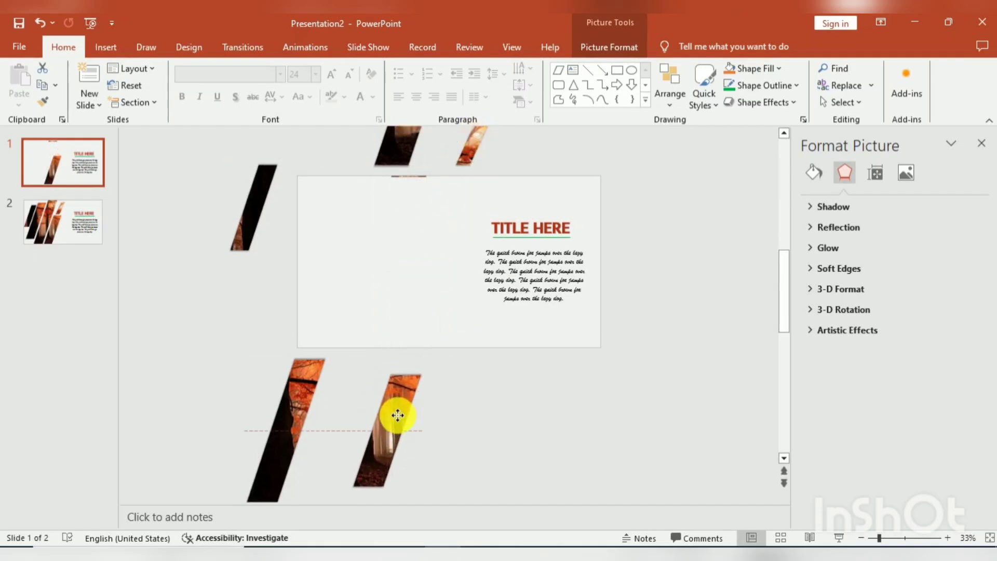
- Move slide 1's title and script body text off the slide, then show slide 2
click(572, 238)
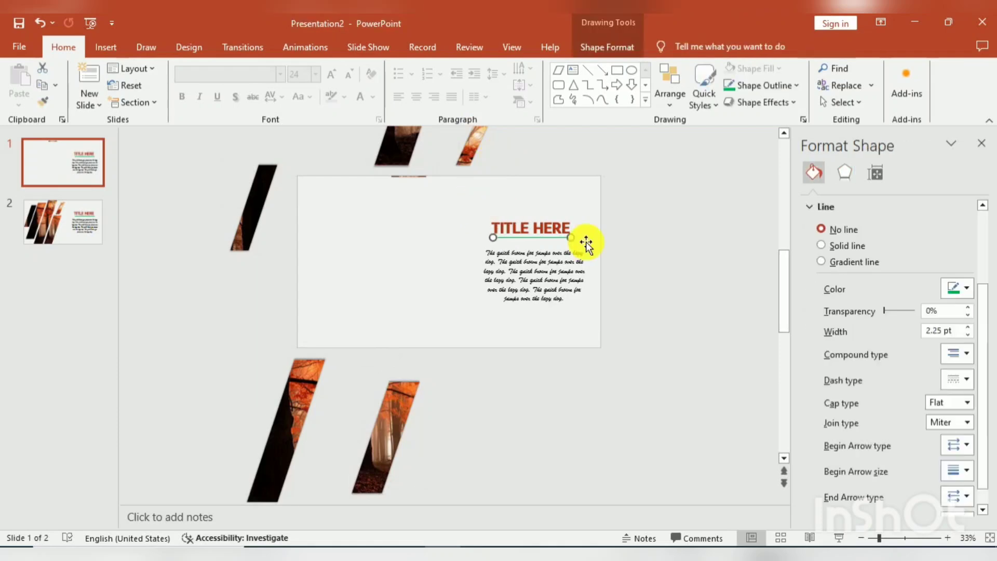
click(565, 225)
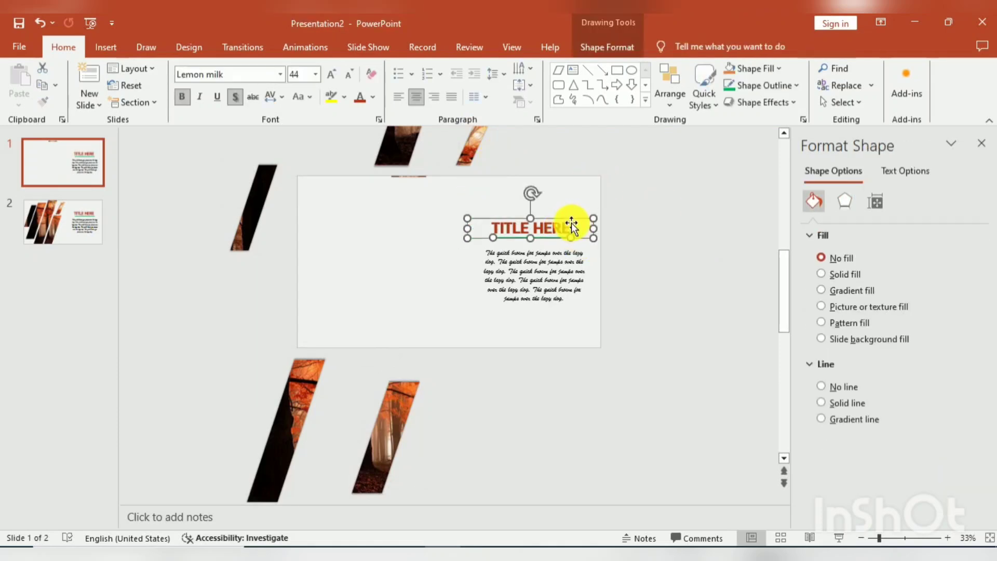
mouse_move(571, 223)
mouse_down()
mouse_move(580, 211)
mouse_move(697, 177)
mouse_up()
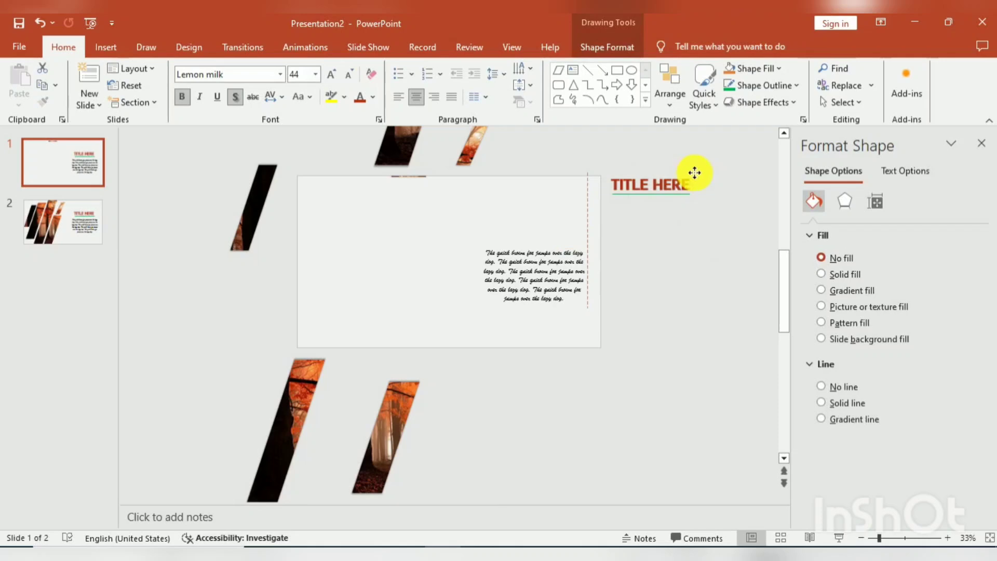
drag(451, 235, 650, 341)
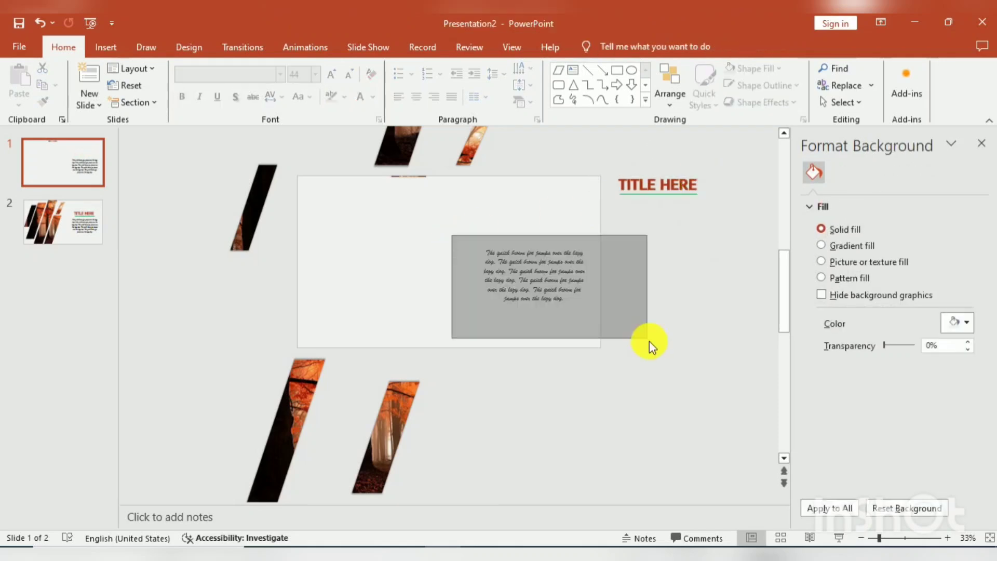
drag(565, 303, 590, 433)
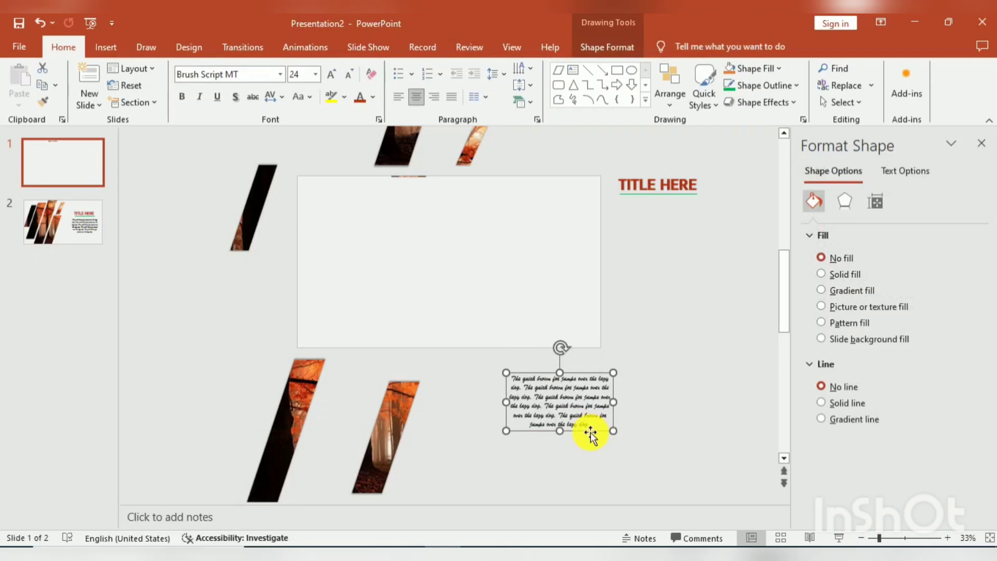
click(95, 243)
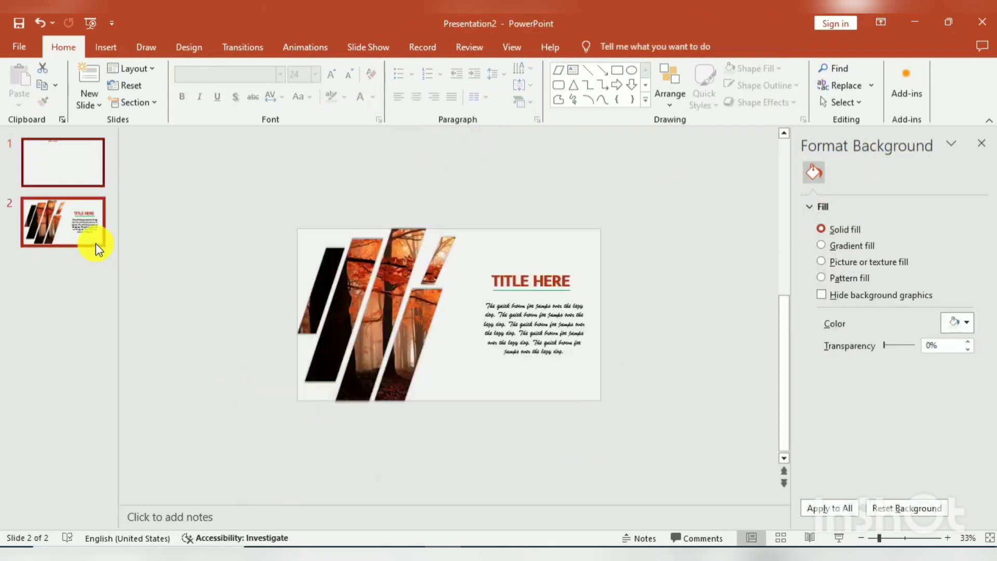
- Give slide 2 a 3-second Morph transition, preview it, and start the slide show
click(251, 47)
click(149, 93)
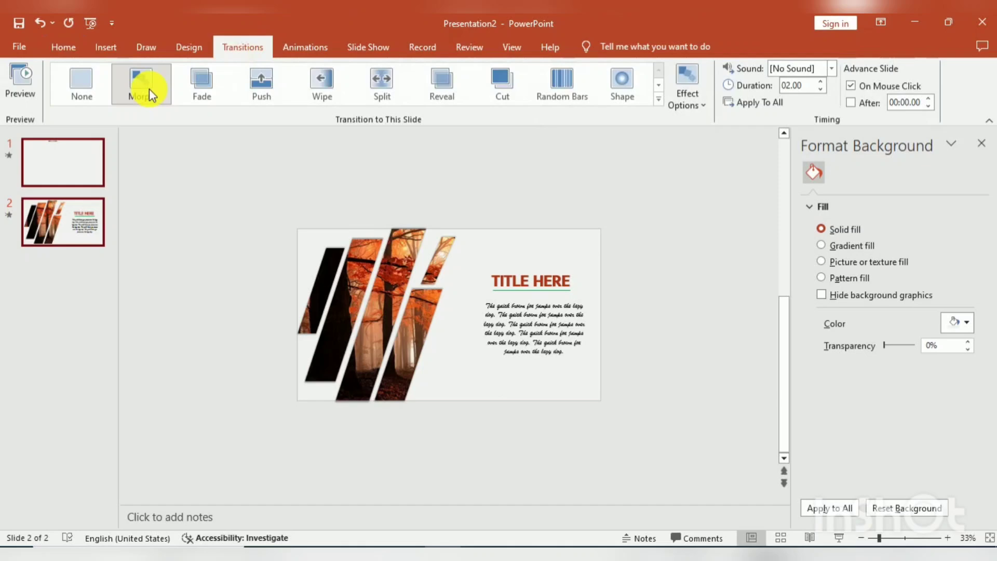
click(20, 78)
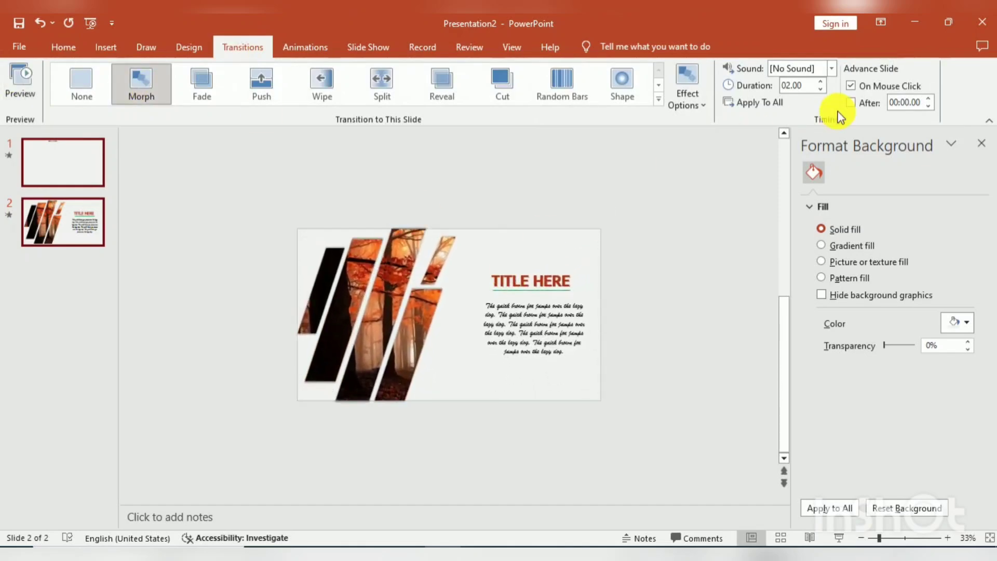
text(50)
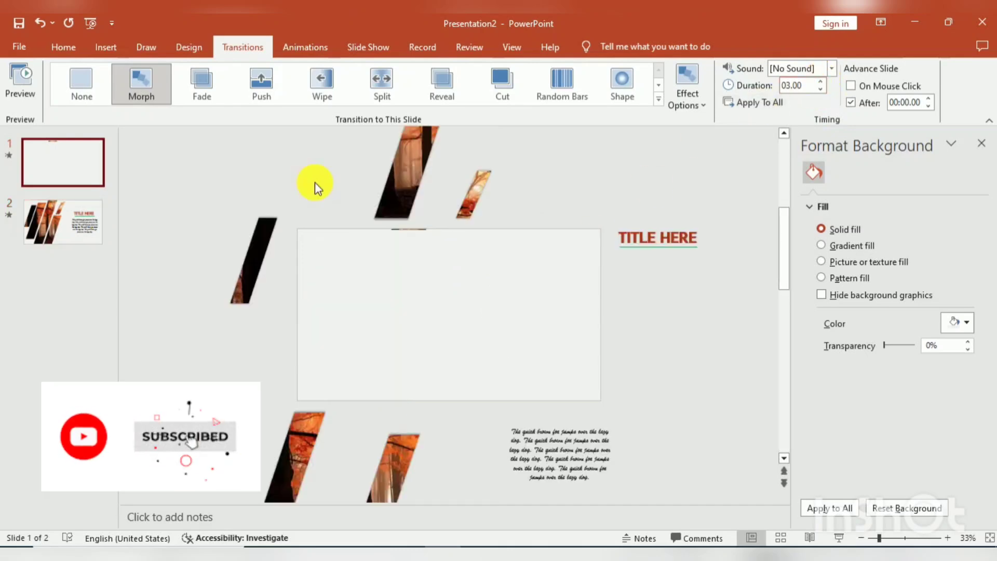
key(F5)
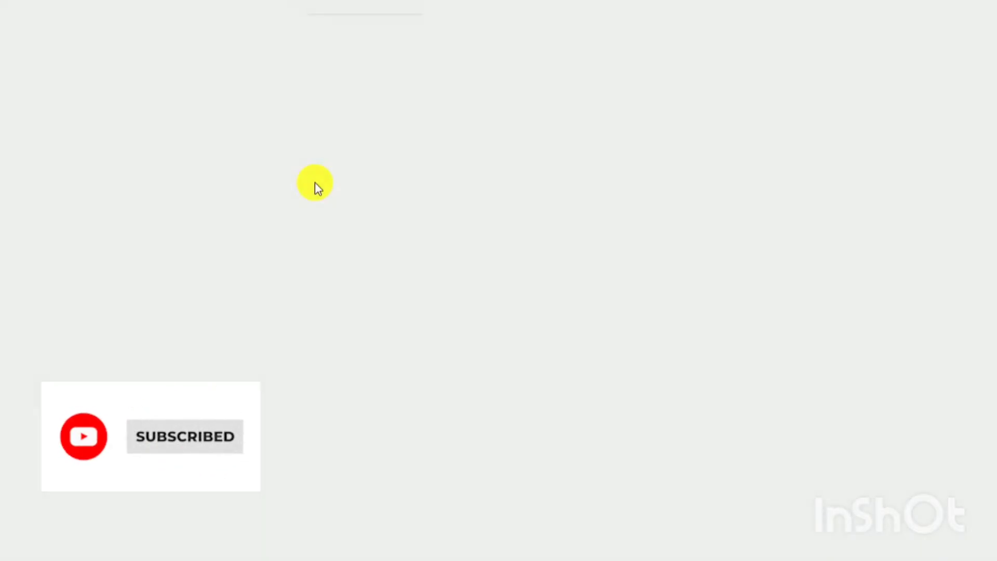